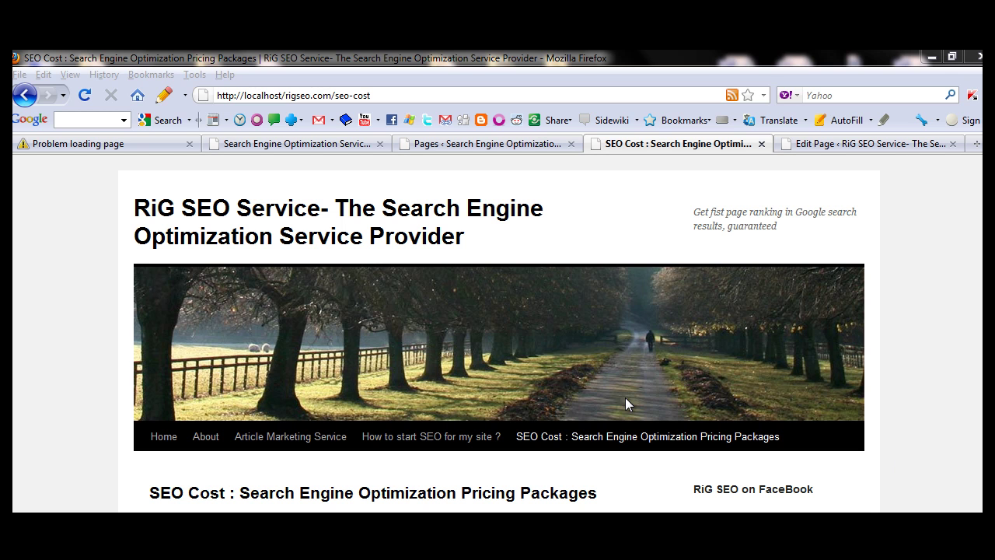
Open the WordPress admin dashboard and look over its content summary and recent comments.
click(857, 144)
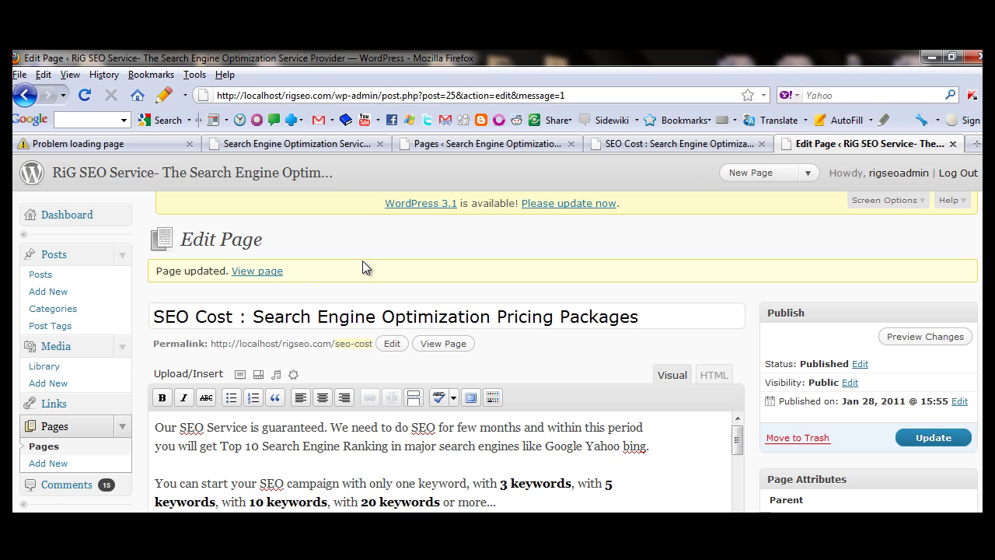
click(68, 214)
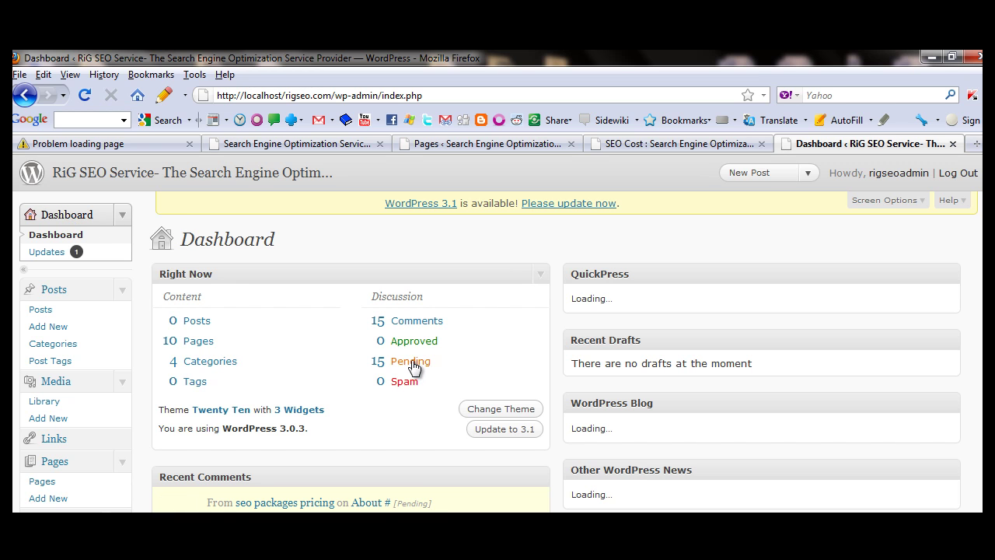
scroll(496, 375, down, 5)
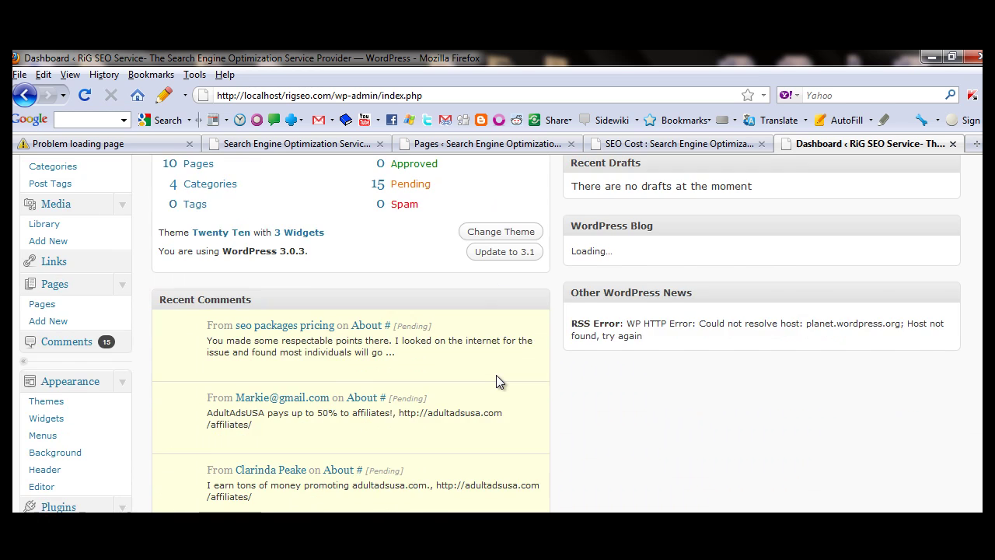
scroll(496, 375, up, 5)
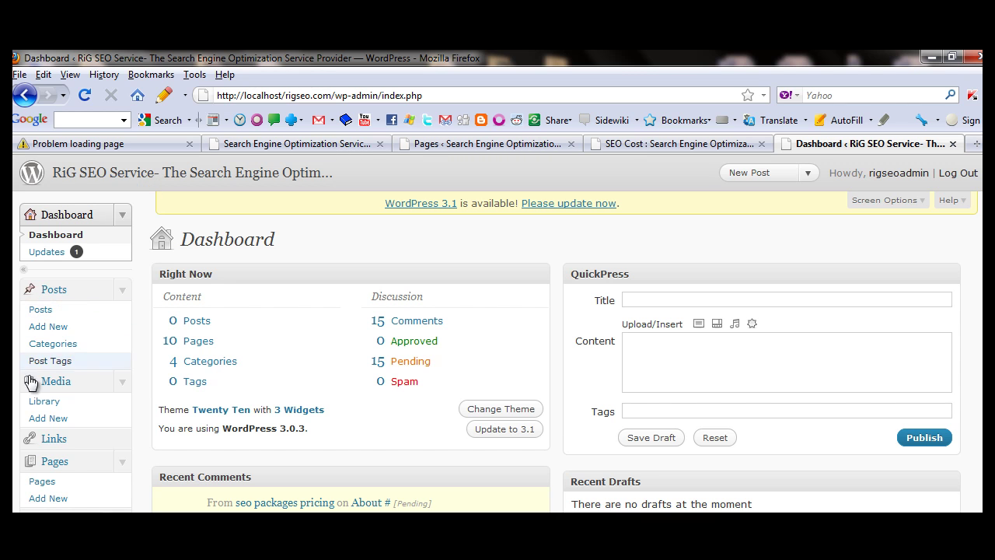
Review the published SEO Cost page, reading through the keyword package descriptions down to the 20 keywords SEO pack.
click(664, 145)
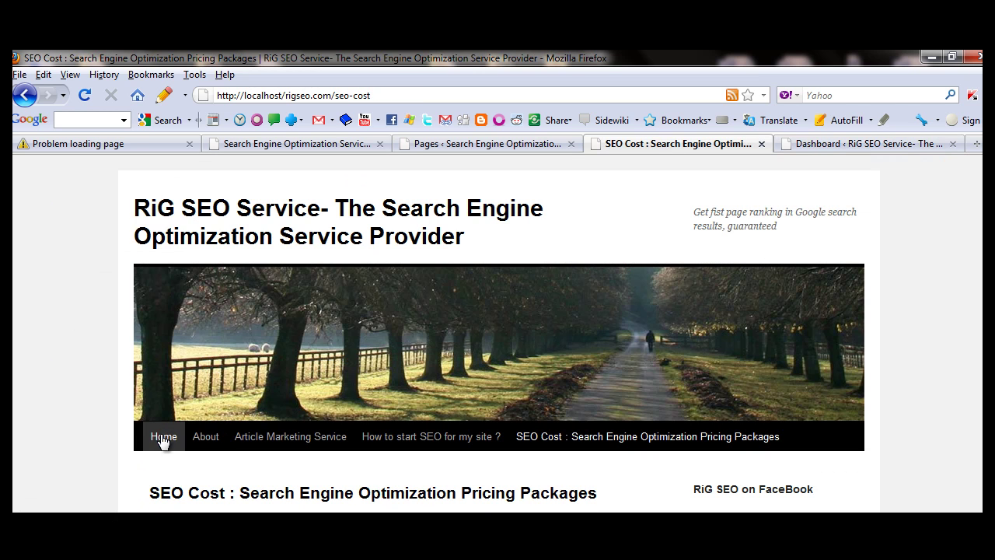
mouse_move(577, 444)
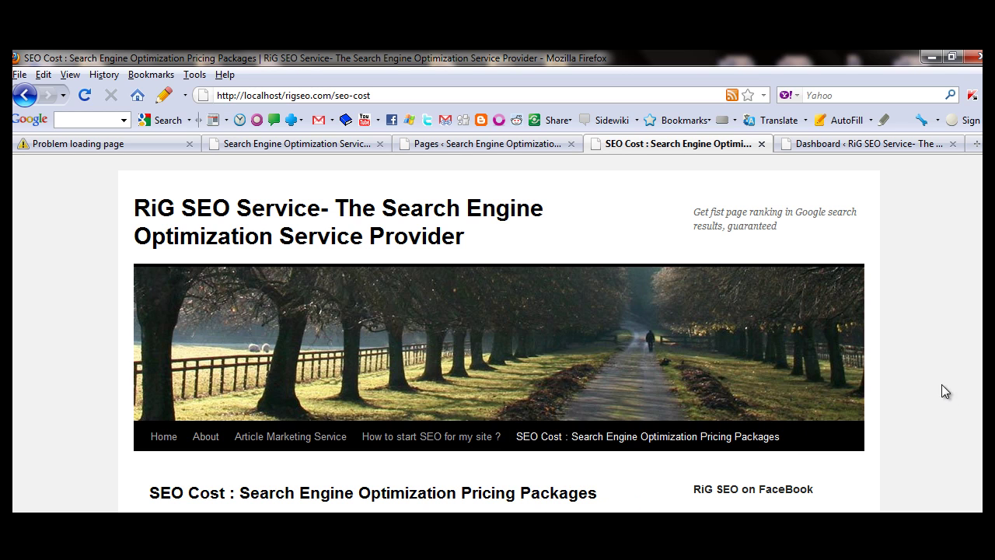
click(574, 443)
scroll(457, 379, down, 2)
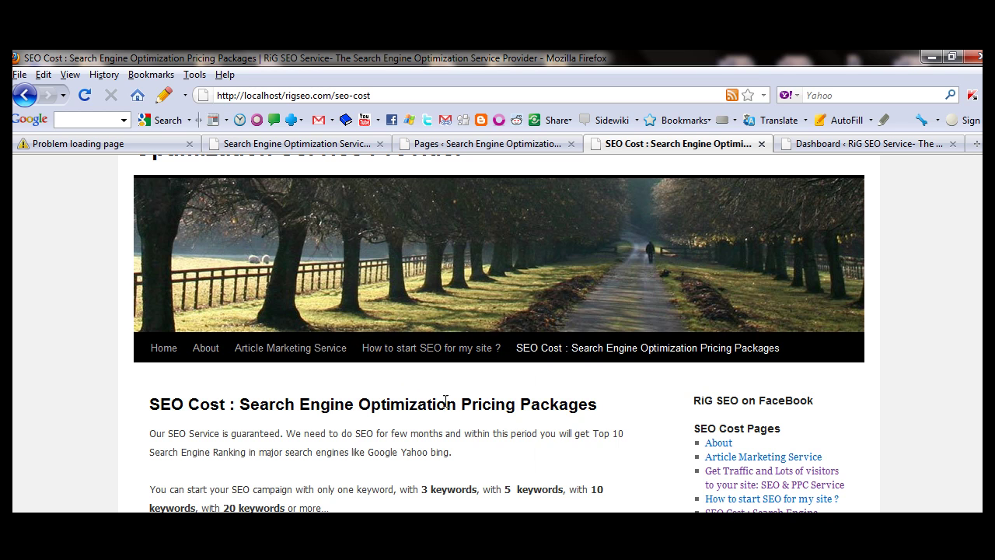
mouse_move(600, 359)
scroll(380, 420, down, 6)
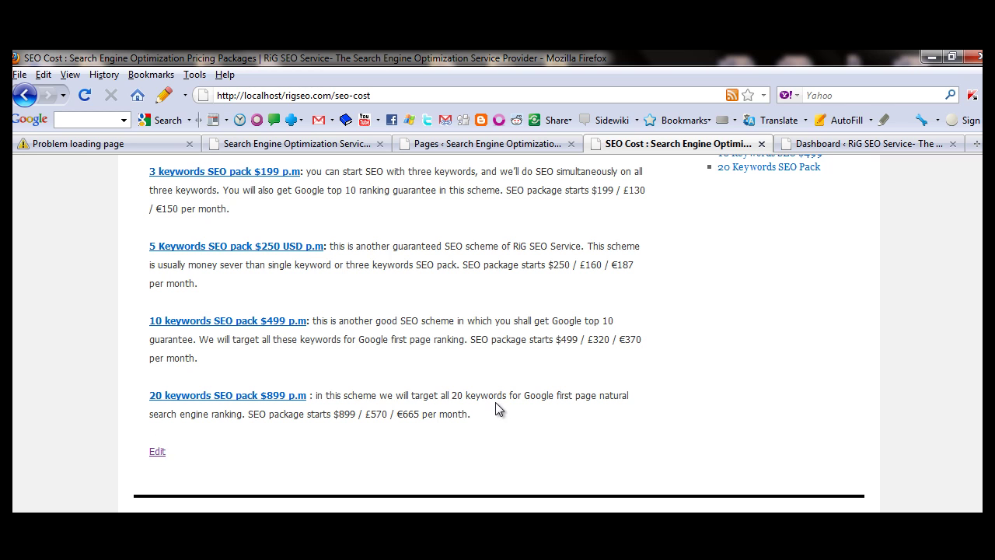
scroll(495, 403, up, 7)
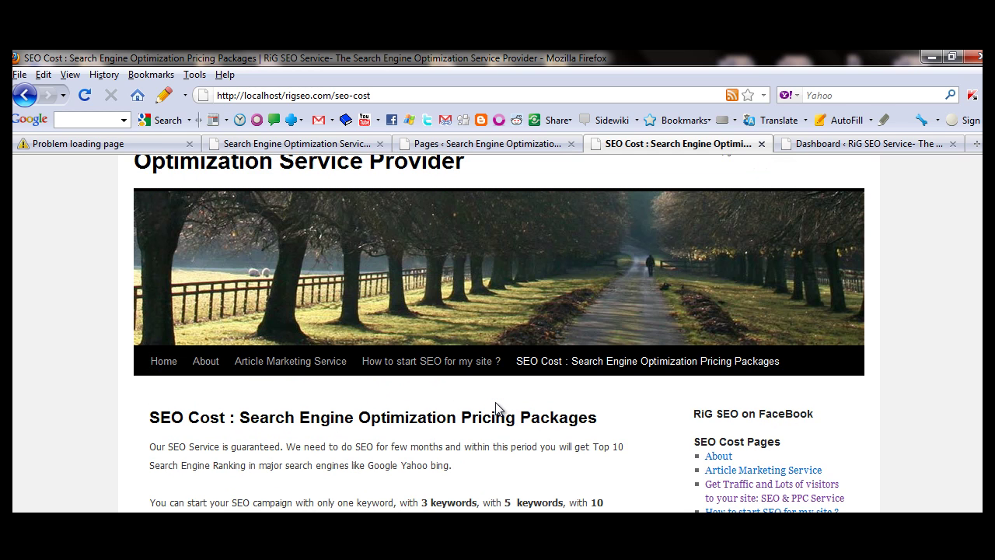
scroll(496, 408, down, 8)
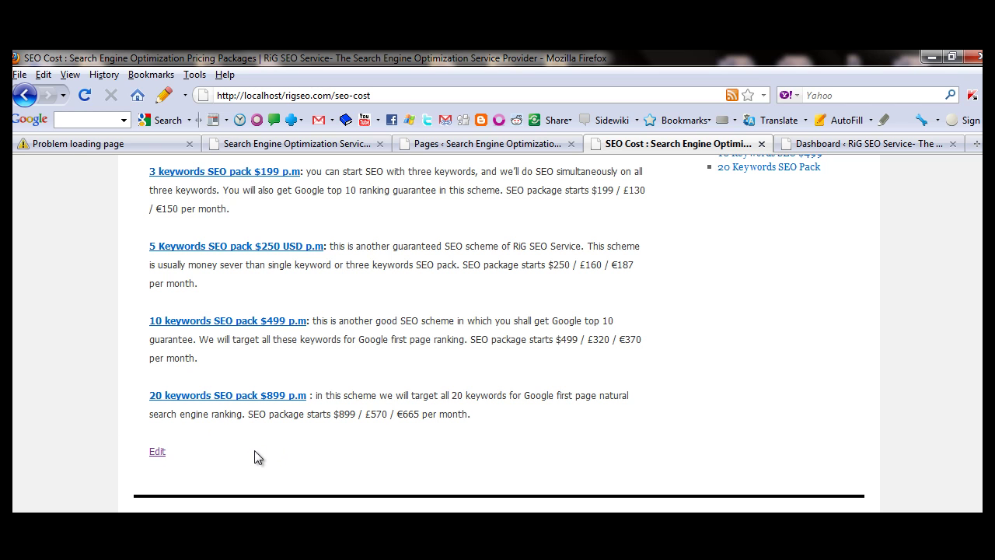
Switch to Notepad and examine the snippet's style block, the div.cl selector and the div using class "cl".
key(alt+Tab)
click(376, 349)
drag(166, 182, 284, 183)
click(285, 183)
double_click(174, 193)
drag(179, 193, 192, 194)
click(192, 199)
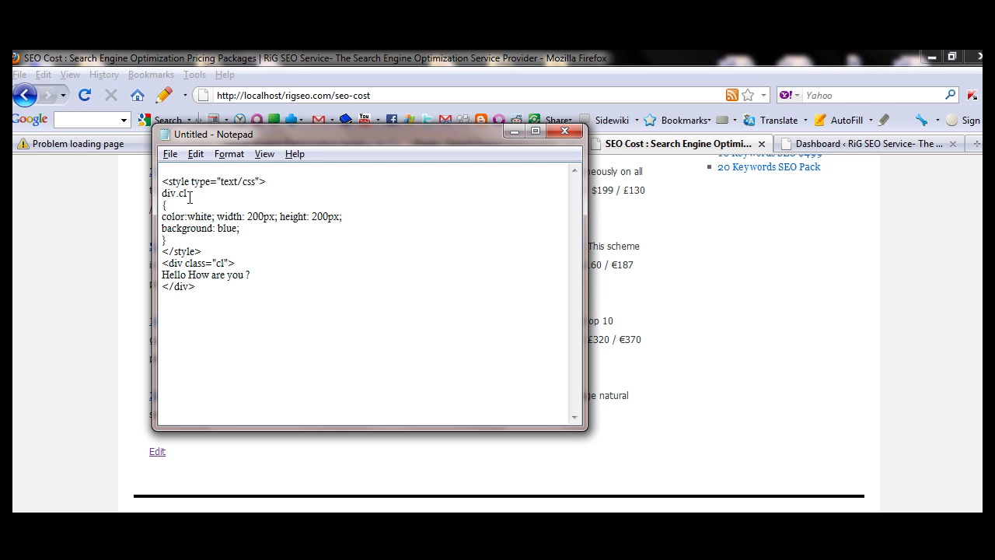
drag(162, 262, 247, 263)
click(225, 274)
click(227, 291)
click(389, 449)
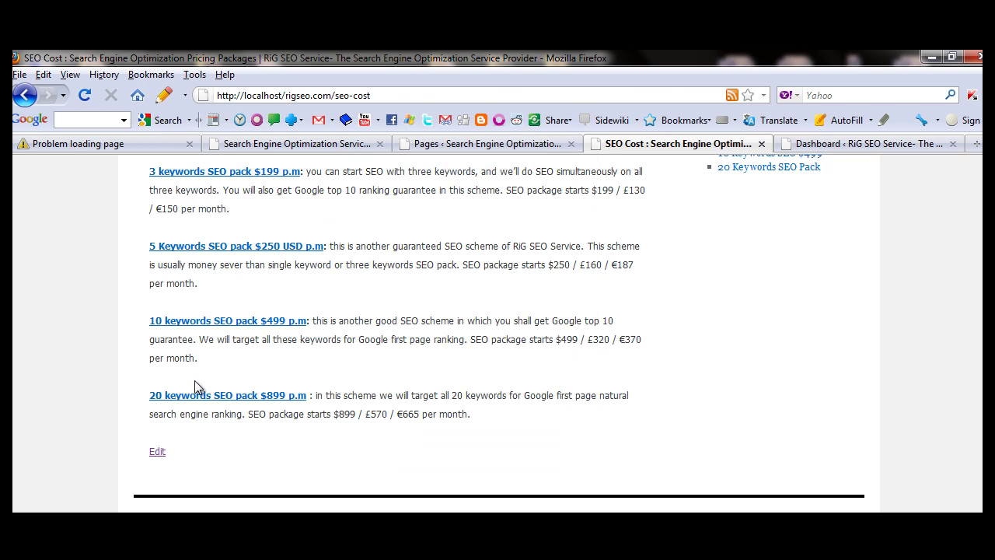
Return to the published SEO Cost page and inspect the keyword package subpages listed under its navigation entry.
key(ctrl+a)
click(274, 462)
click(854, 148)
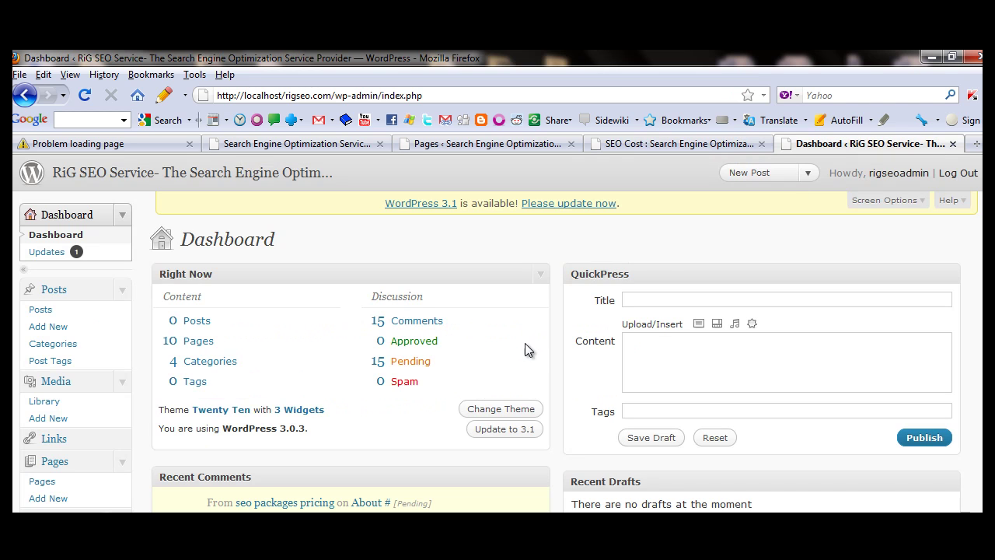
click(629, 146)
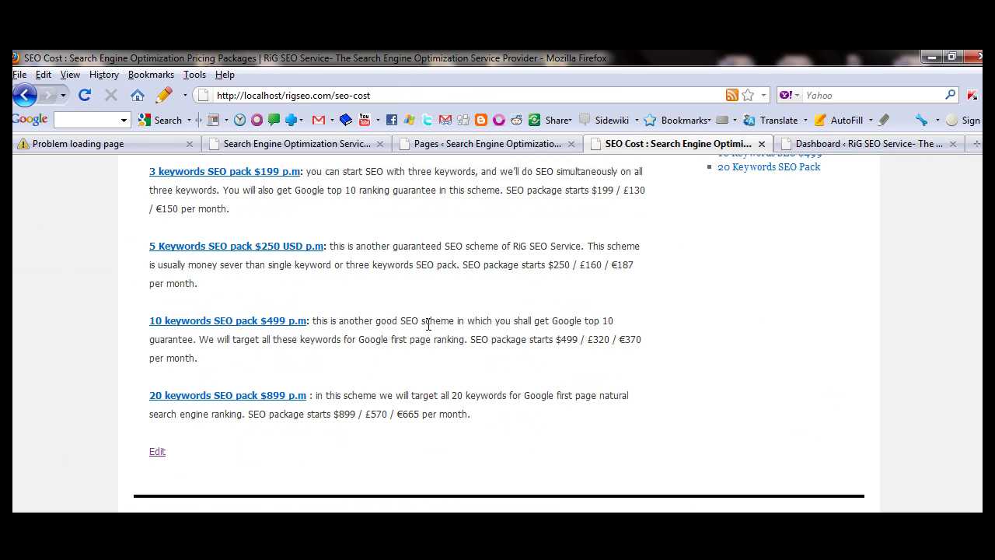
scroll(426, 330, up, 5)
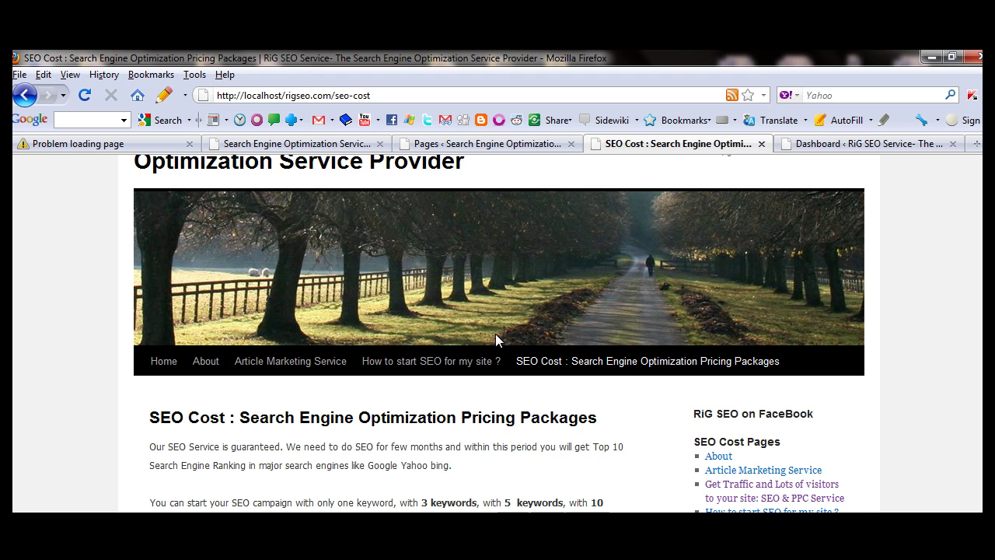
mouse_move(589, 365)
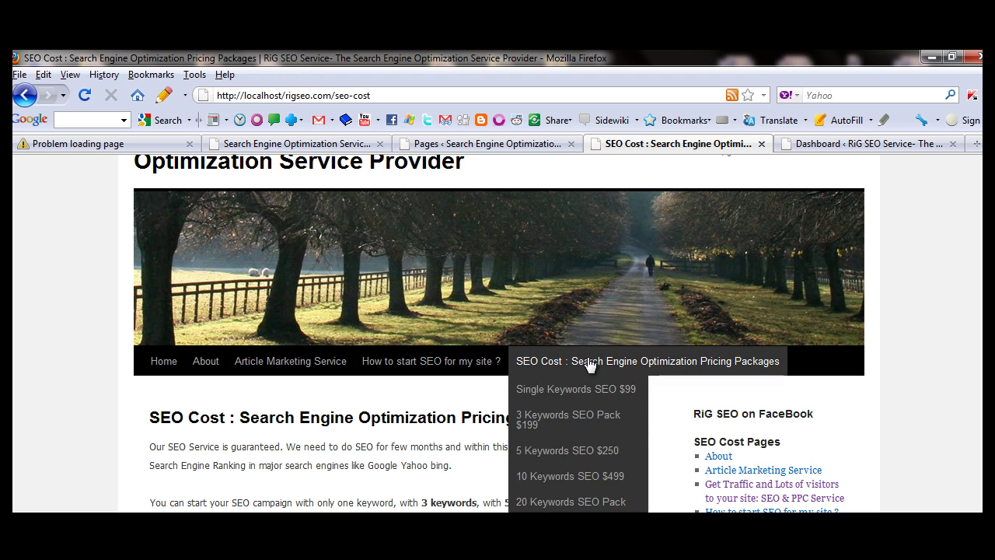
Open the "SEO Cost : Search Engine Optimization Pricing Packages" page for editing from the admin's list of pages.
click(886, 145)
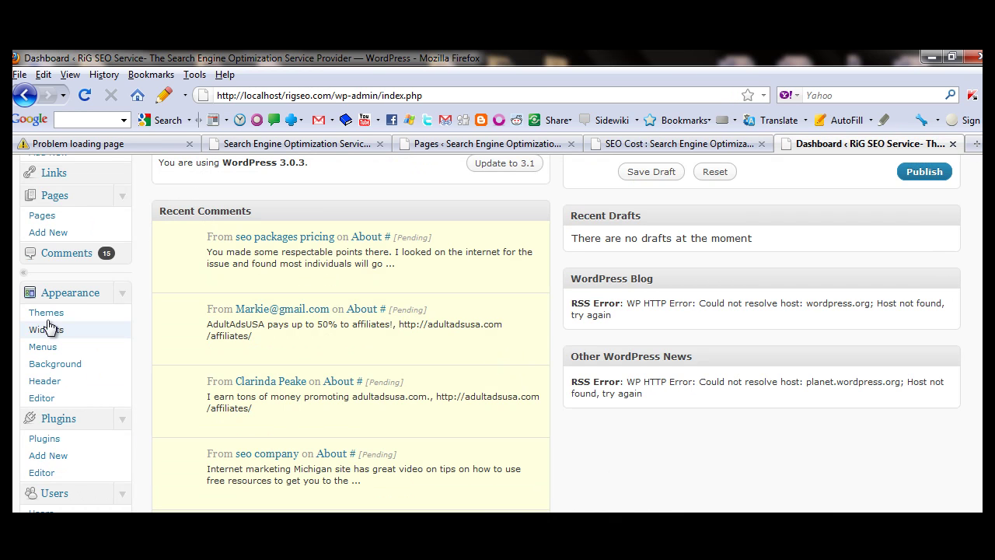
scroll(121, 359, up, 2)
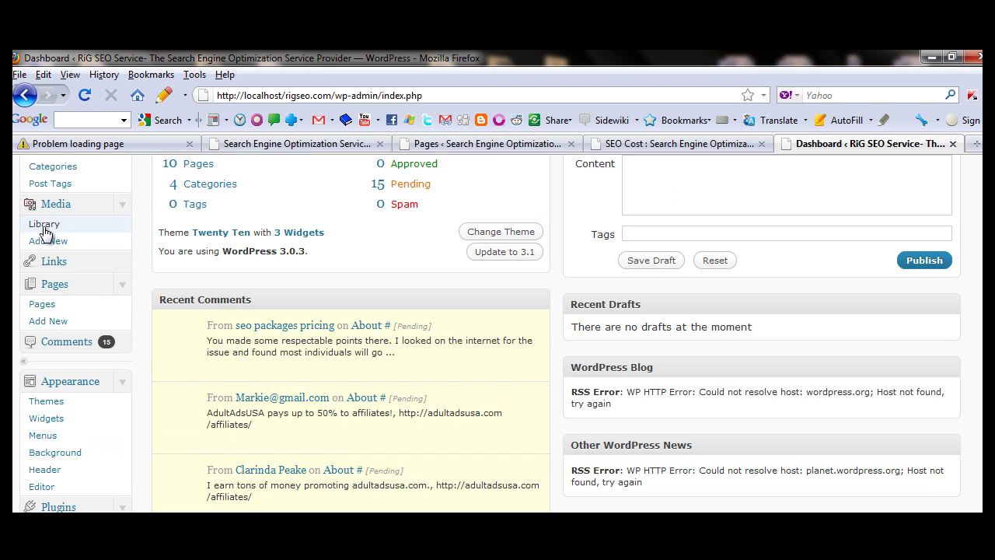
click(43, 305)
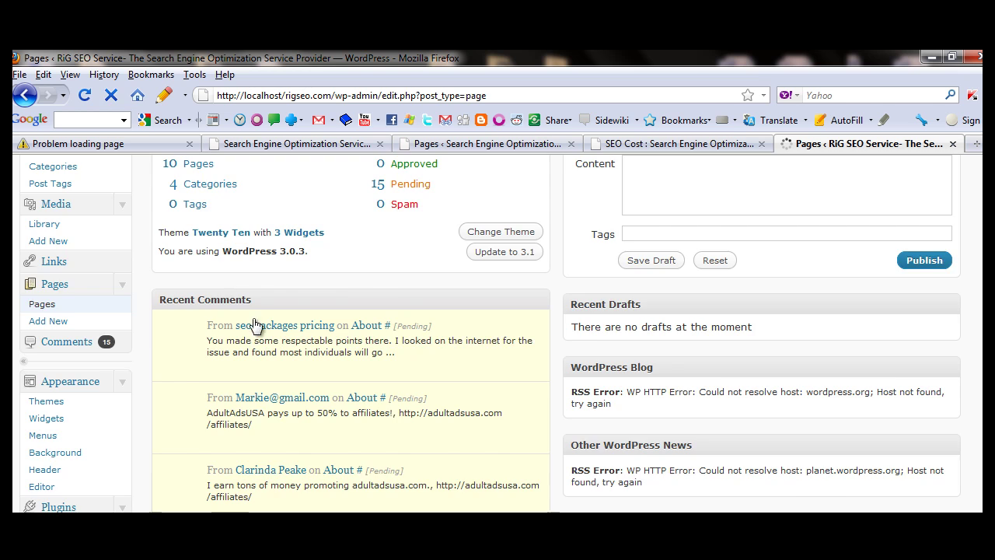
scroll(222, 454, down, 4)
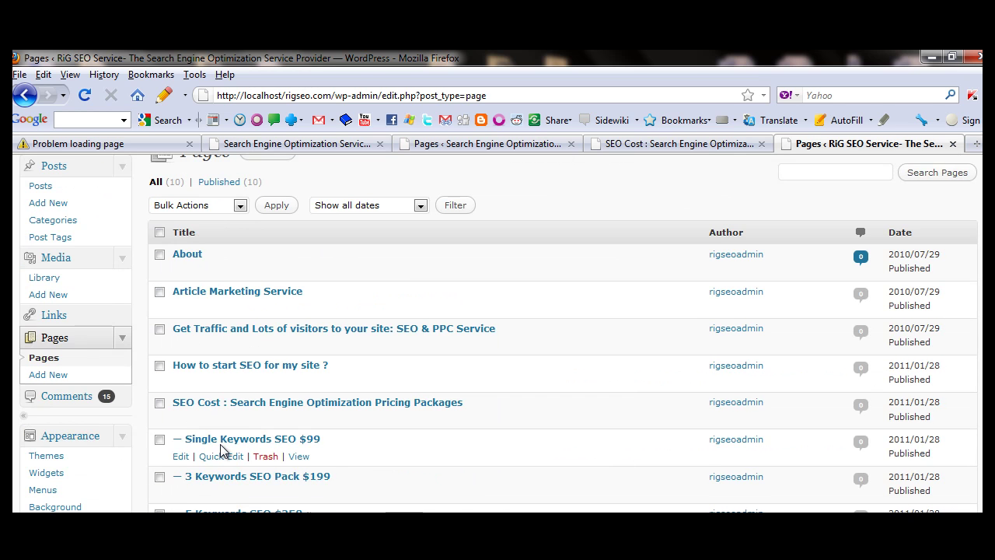
click(180, 332)
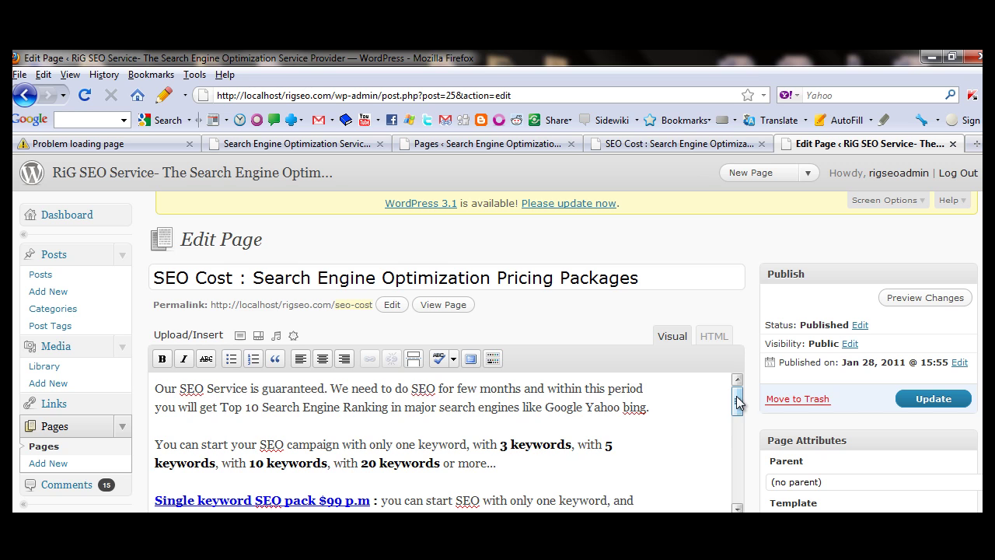
Look through the page's content in both the Visual and HTML editing modes.
drag(738, 402, 740, 500)
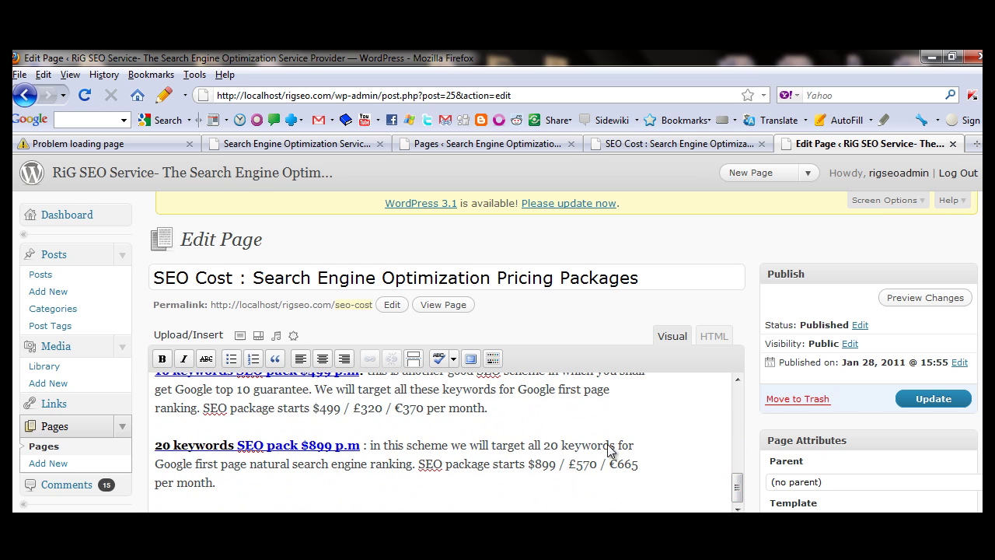
scroll(721, 460, up, 10)
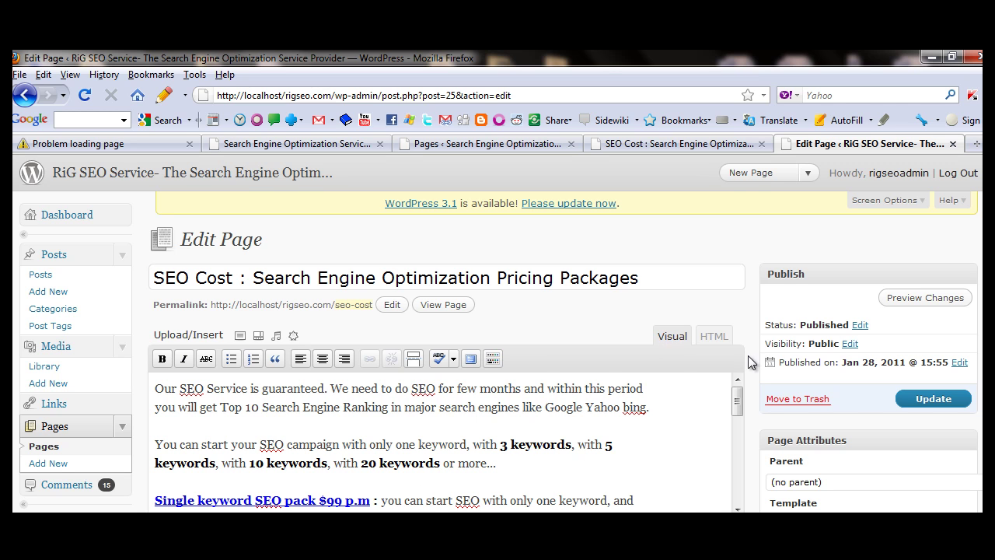
click(714, 336)
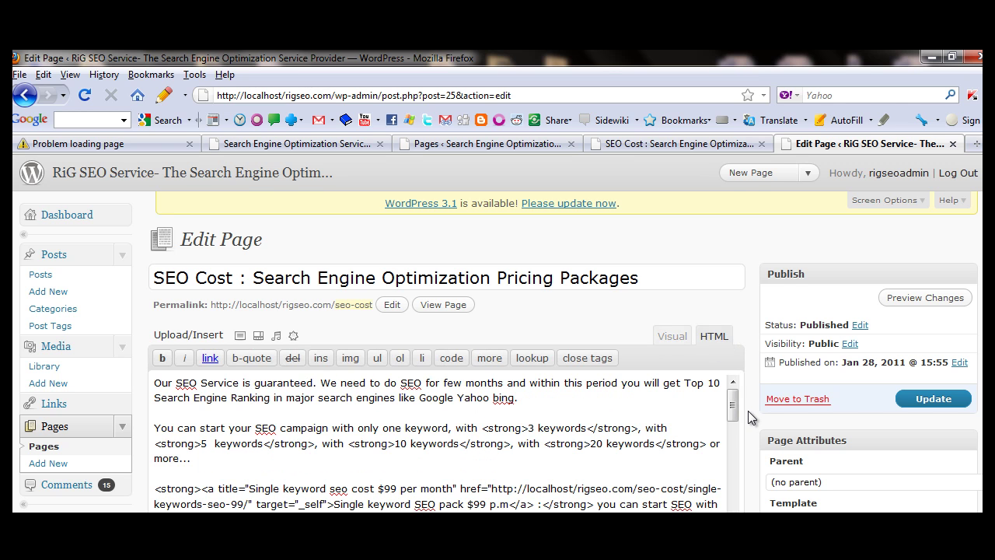
drag(731, 402, 733, 430)
scroll(732, 430, up, 5)
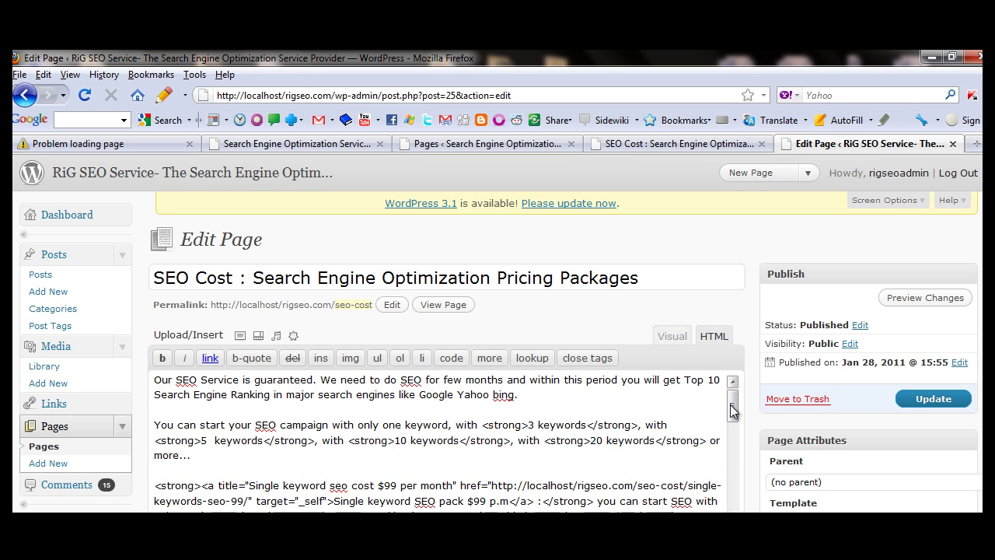
click(669, 337)
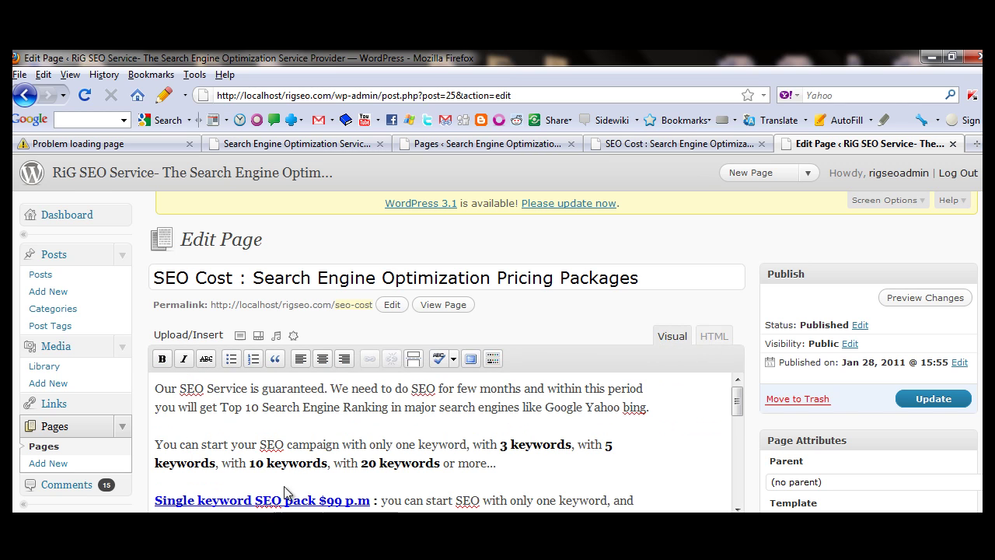
scroll(612, 397, down, 2)
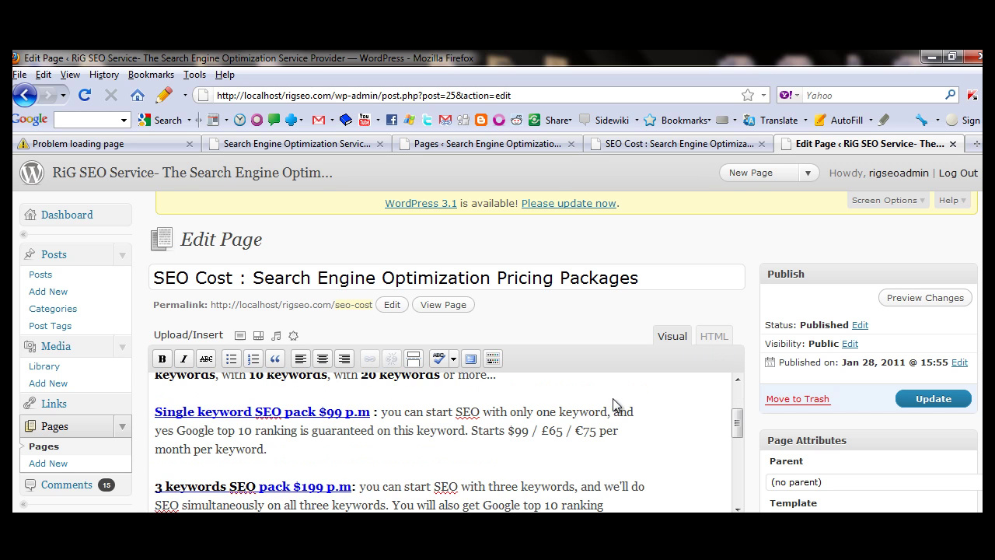
Switch the page editor to HTML mode and add blank lines after the 20 keywords SEO pack paragraph.
click(712, 336)
drag(735, 398, 731, 505)
scroll(830, 420, down, 2)
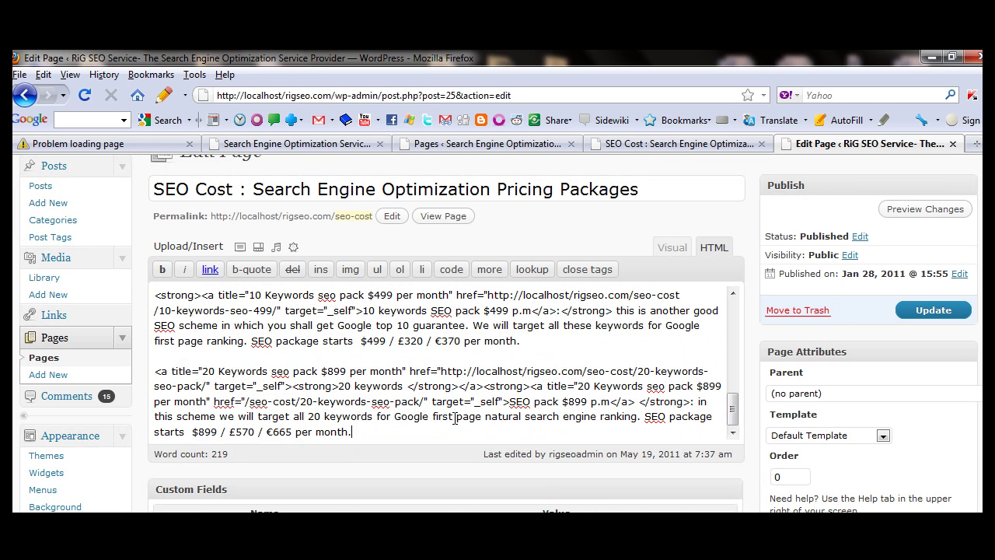
key(Return)
key(Return)
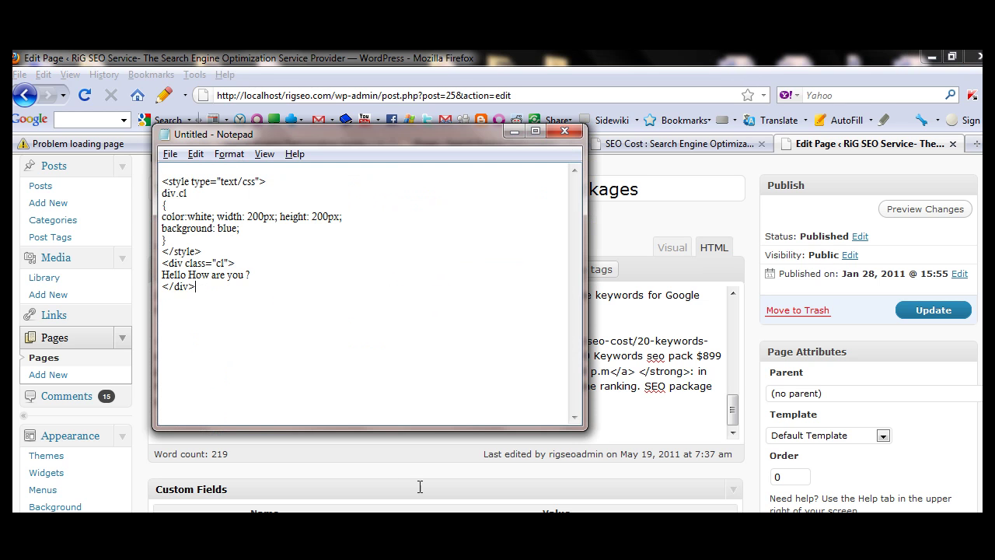
Copy the whole style and div snippet from Notepad and paste it at the end of the page's HTML.
drag(165, 182, 178, 269)
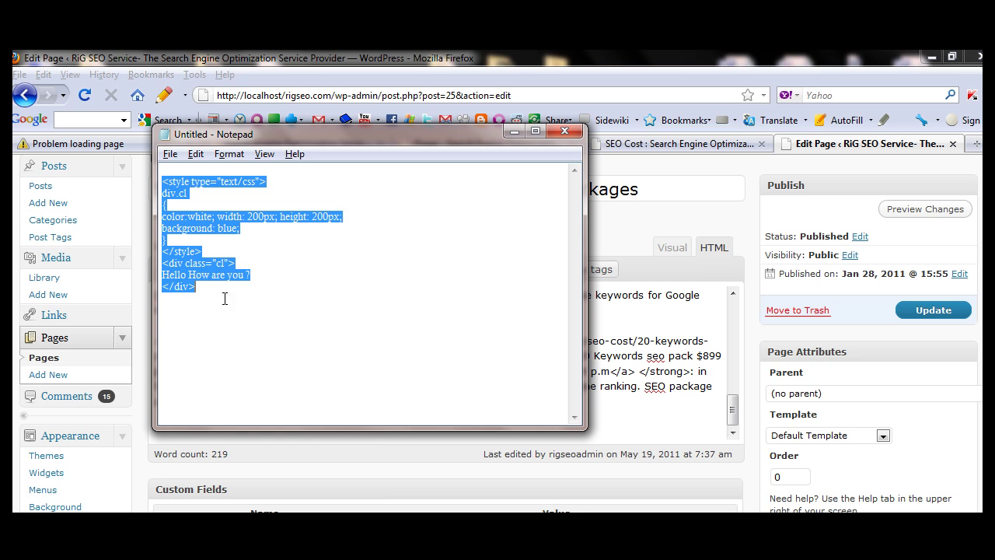
right_click(177, 270)
click(217, 322)
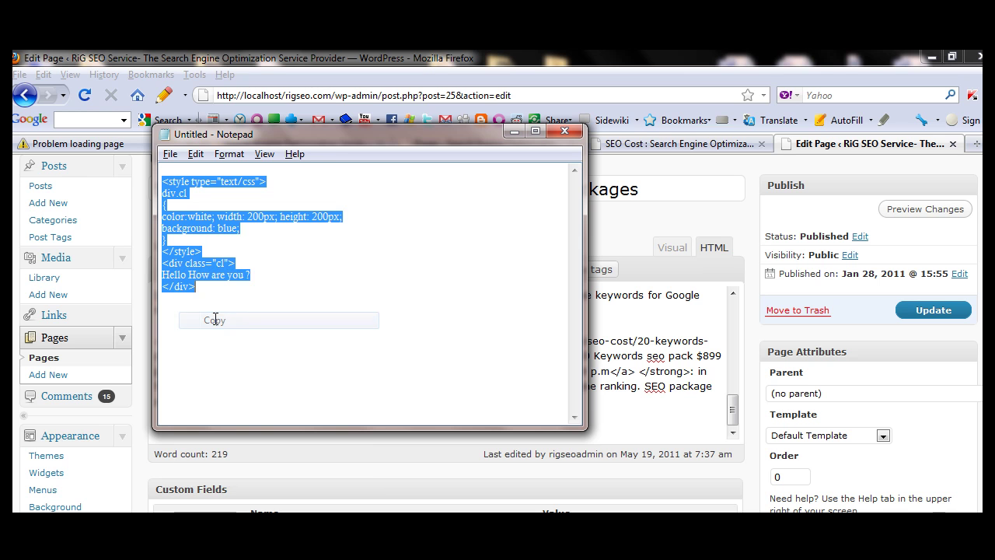
click(442, 461)
right_click(297, 424)
click(266, 426)
right_click(267, 426)
click(315, 223)
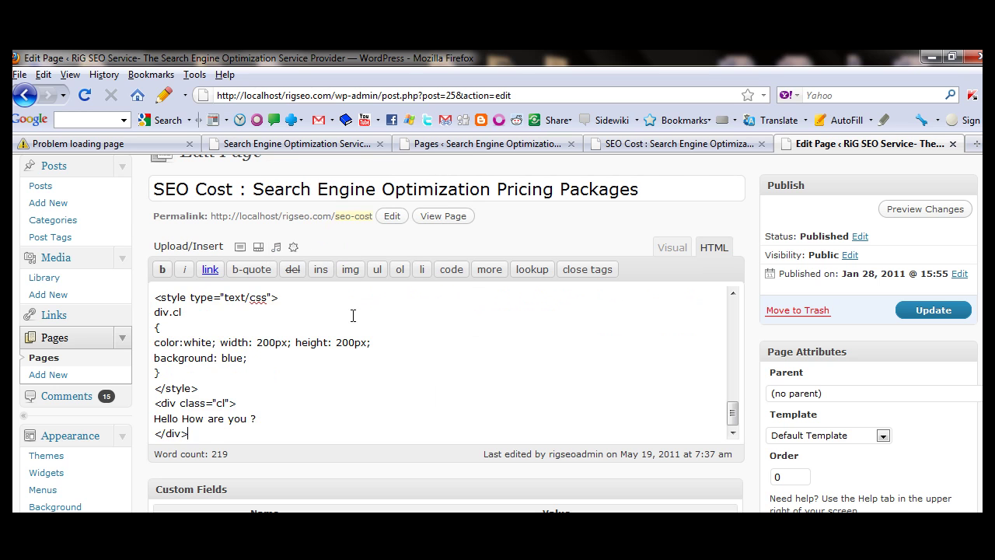
Check the pasted snippet in the HTML and update the SEO Cost page.
scroll(365, 365, up, 2)
scroll(367, 381, down, 2)
click(930, 312)
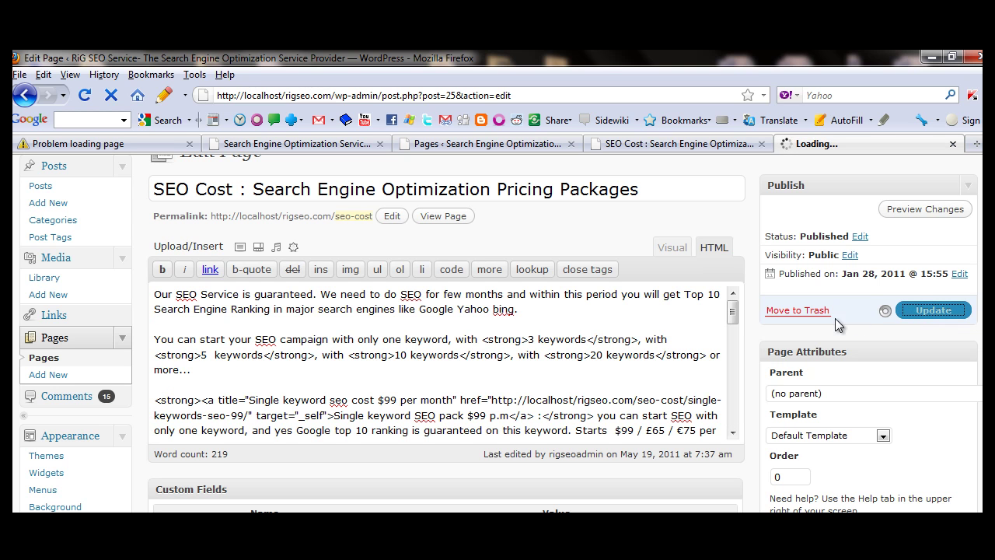
scroll(634, 354, down, 10)
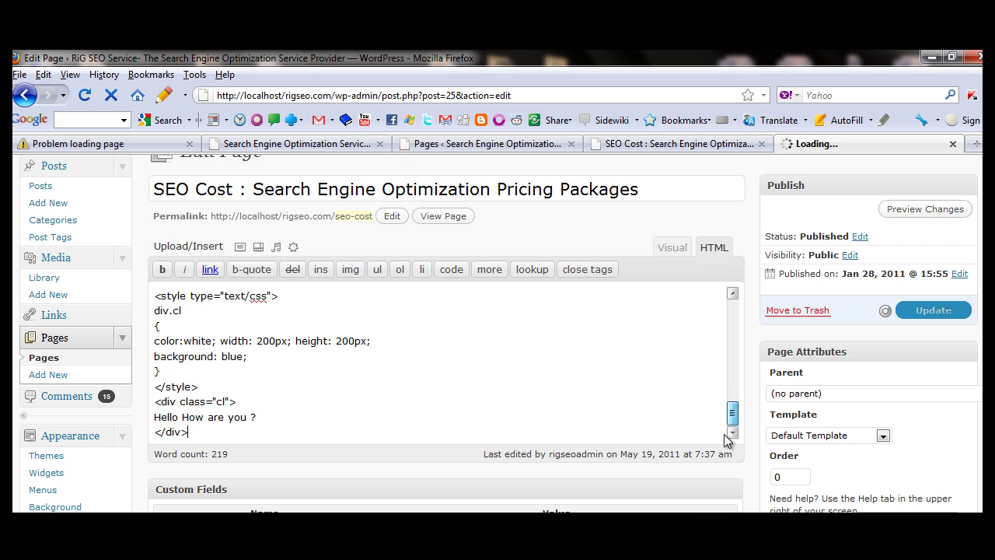
Reload the SEO Cost page on the site and examine the styled div below the 20 keywords SEO pack paragraph.
click(664, 142)
click(84, 95)
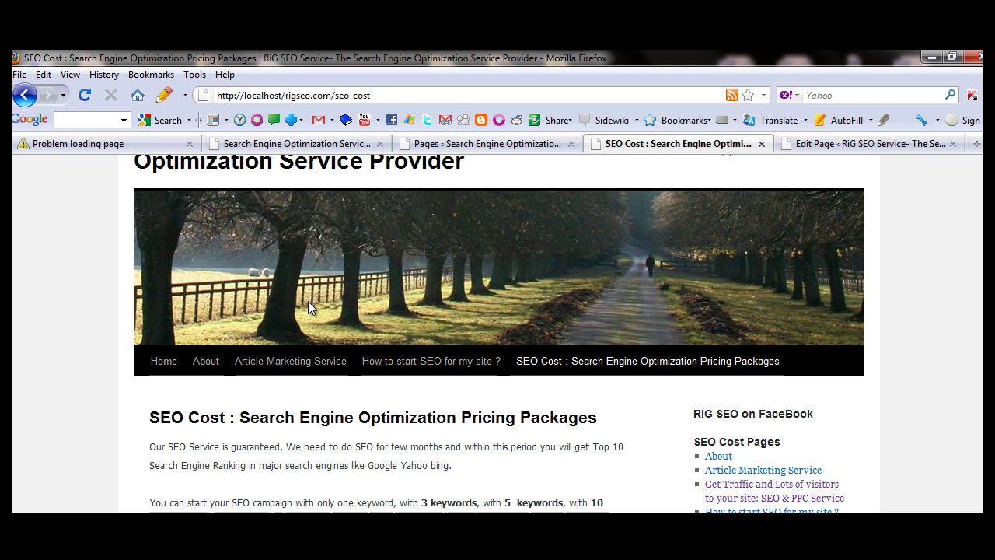
scroll(308, 301, down, 10)
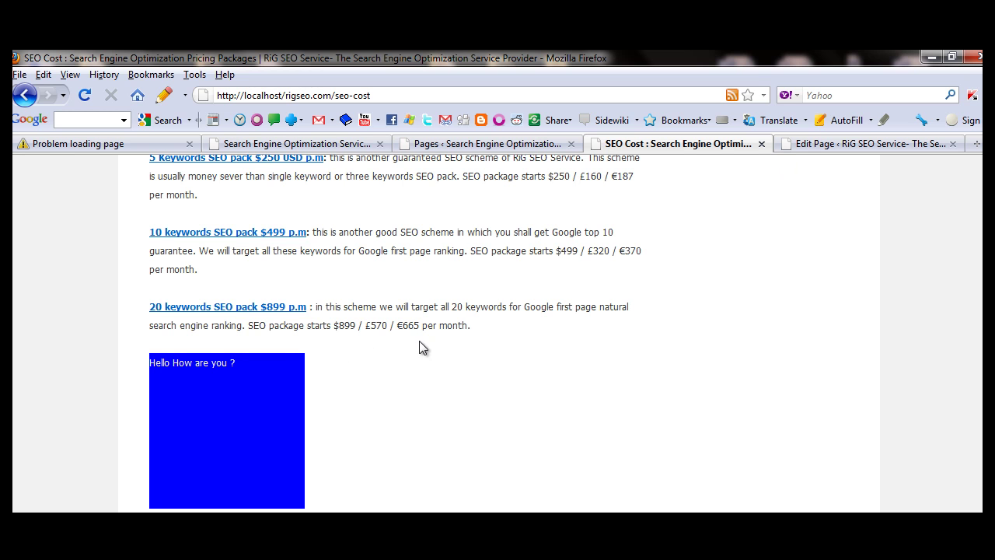
Switch the SEO Cost page editor to Visual mode and back to HTML, and bring up the snippet at the end of the code.
click(804, 143)
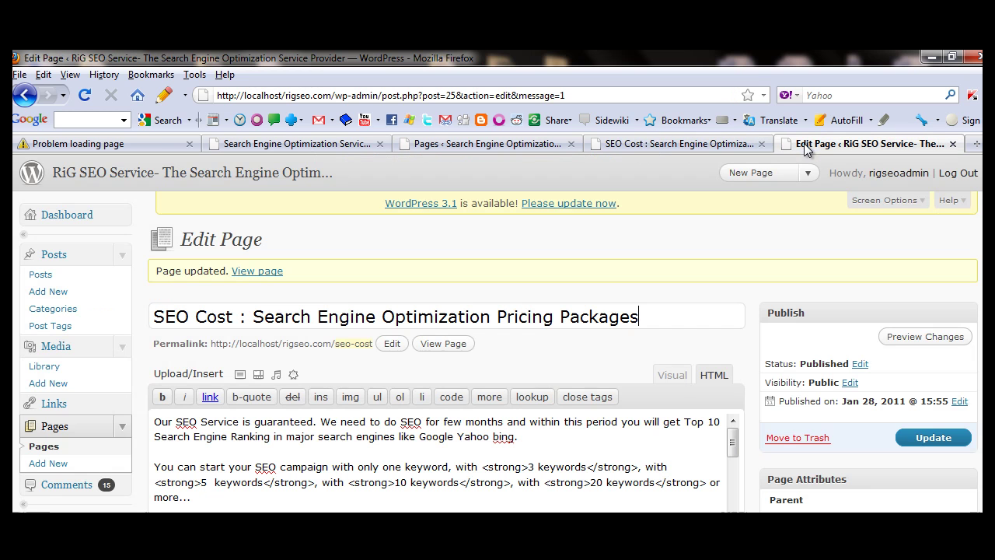
click(673, 375)
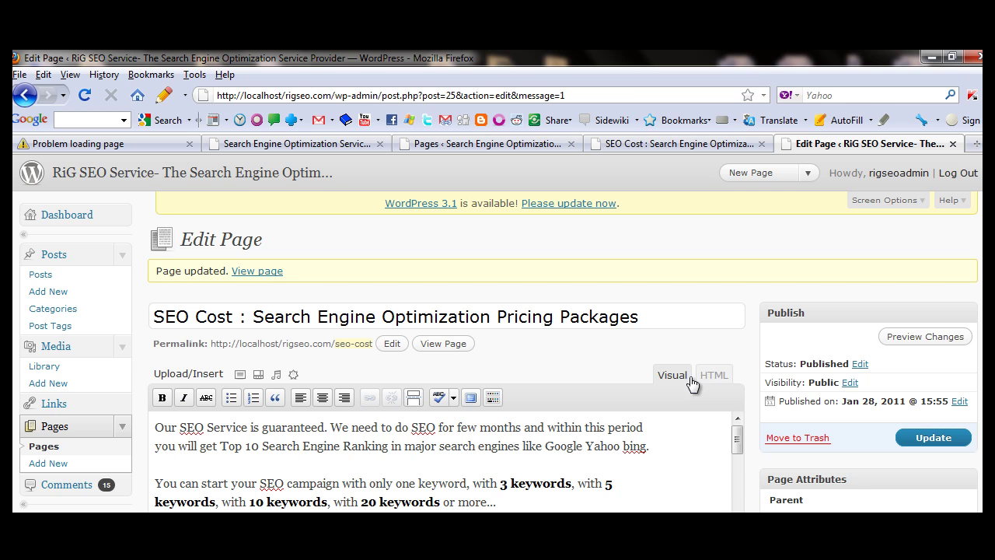
click(712, 376)
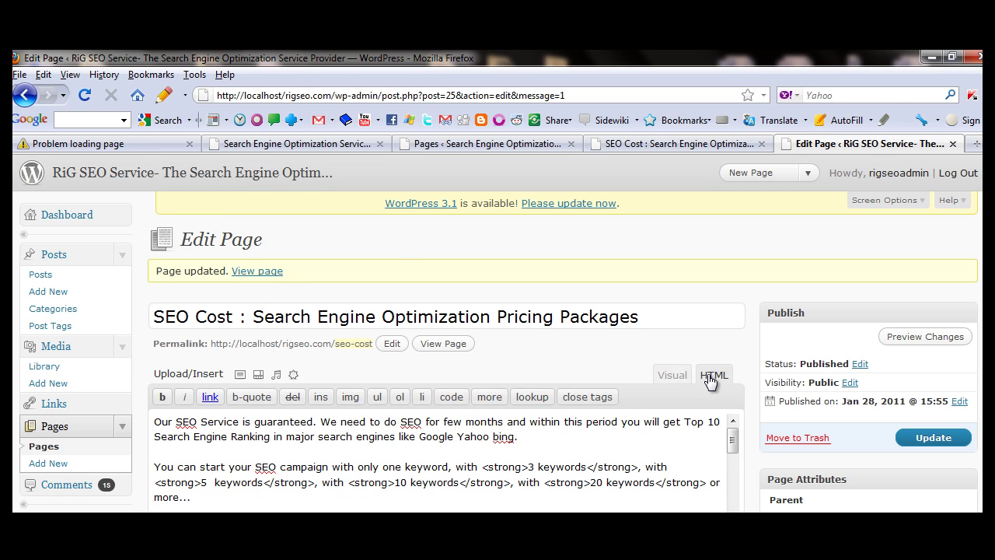
scroll(757, 391, down, 4)
drag(732, 262, 728, 415)
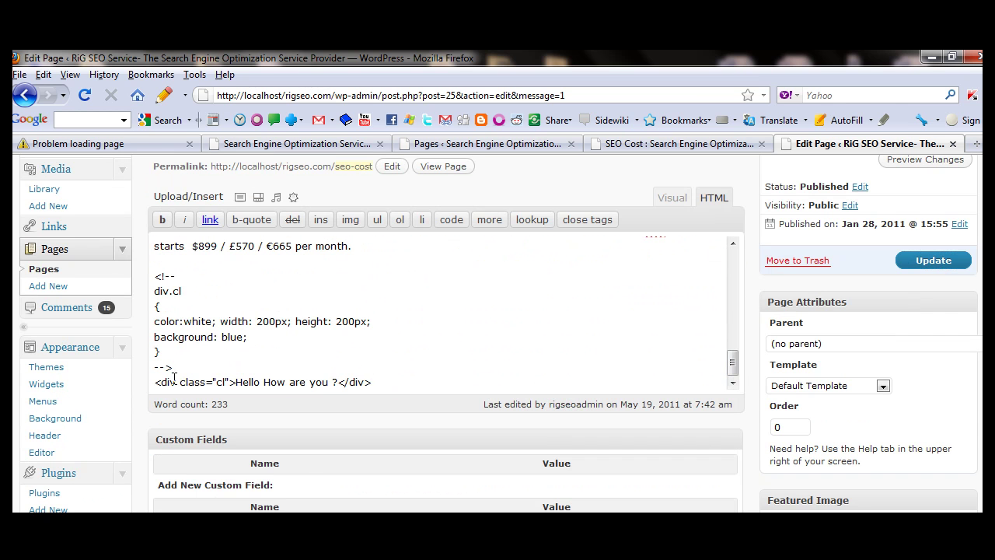
Compare the comment markers around the div.cl rule with the opening and closing style tags in the Notepad snippet.
drag(156, 276, 207, 277)
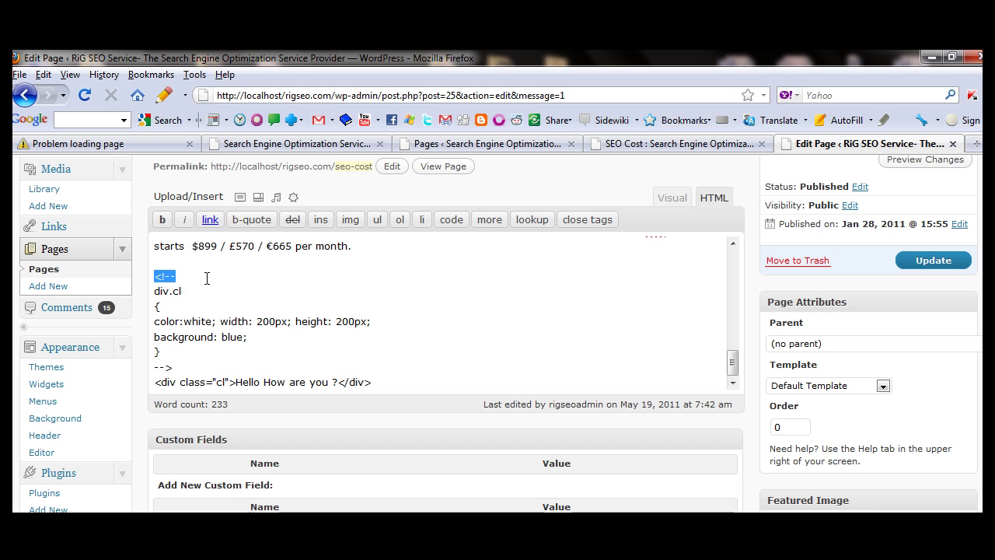
click(152, 366)
drag(152, 365, 173, 367)
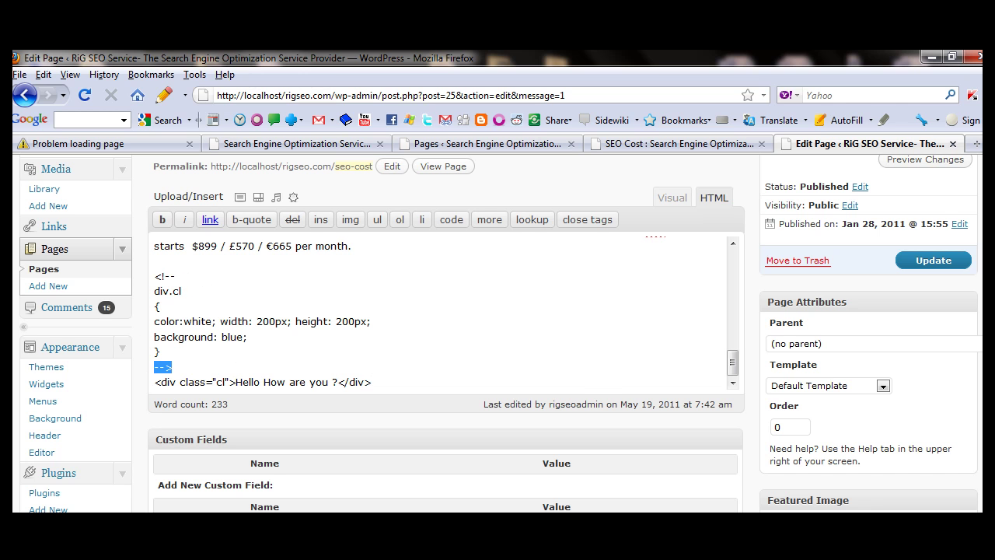
key(alt+Tab)
click(297, 257)
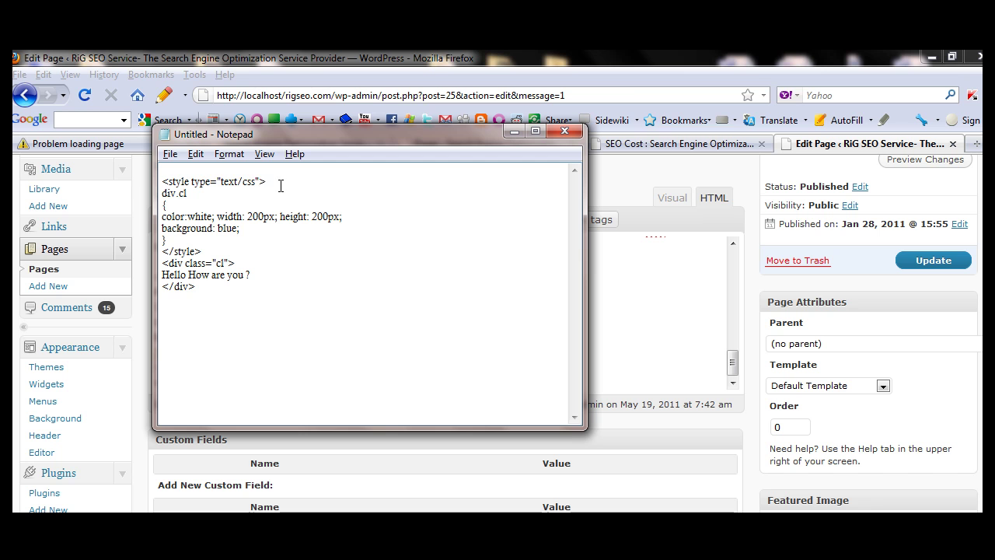
drag(282, 186, 140, 189)
drag(217, 251, 161, 255)
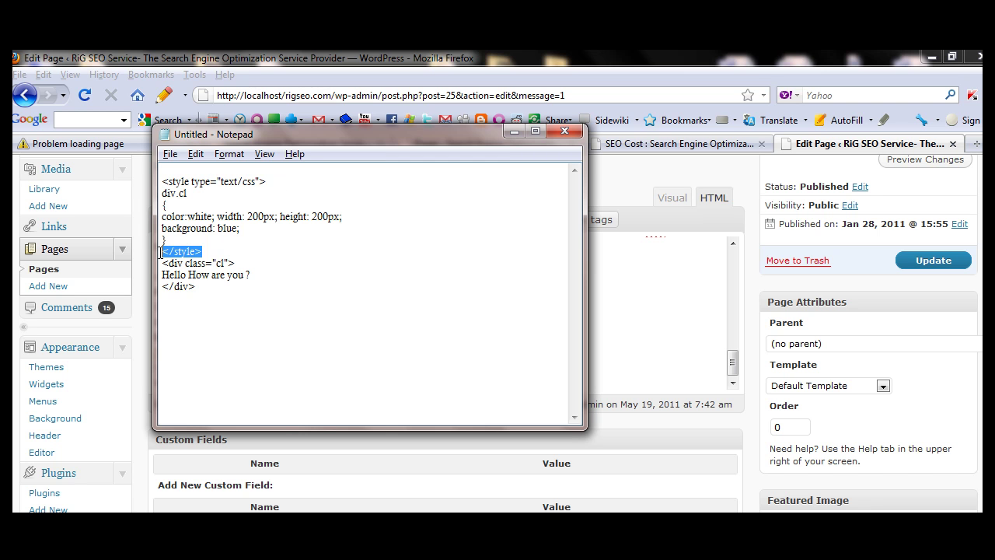
click(225, 263)
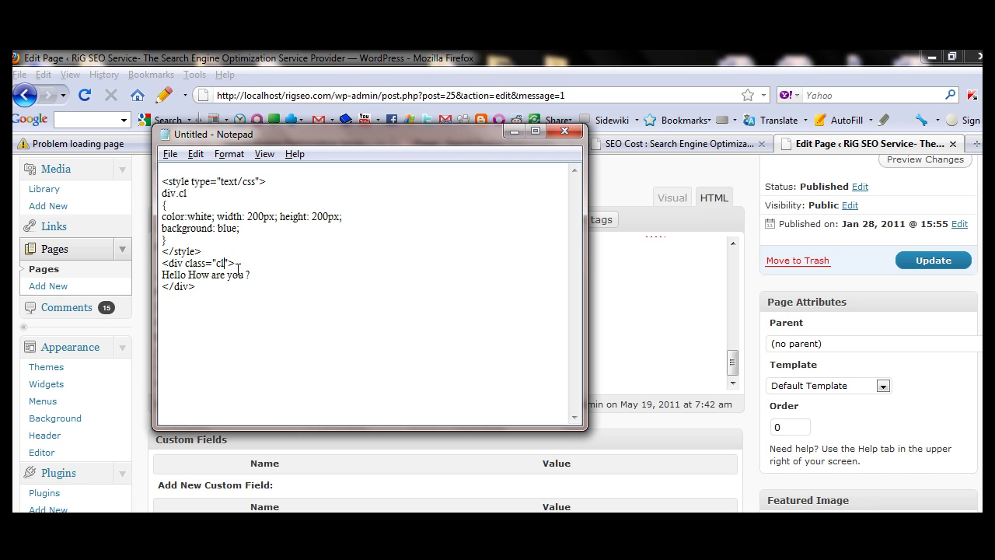
click(611, 370)
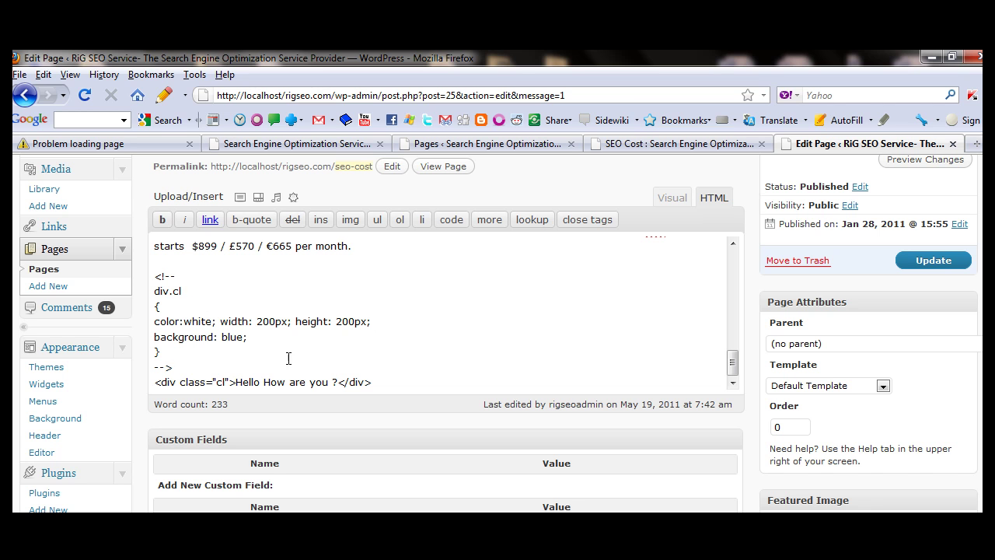
Update the SEO Cost page and reload it on the site to check the div's styling.
click(928, 261)
scroll(272, 273, down, 10)
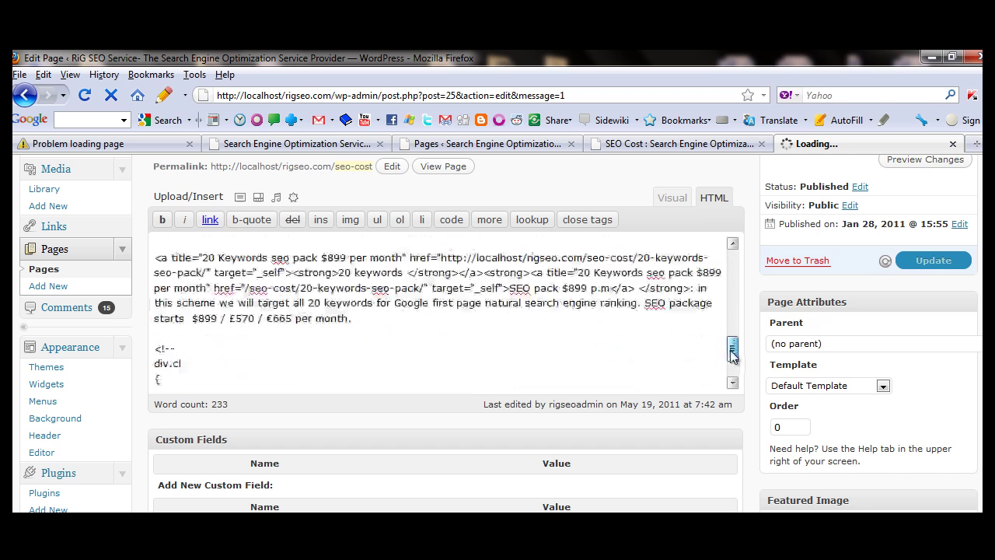
click(676, 145)
click(87, 97)
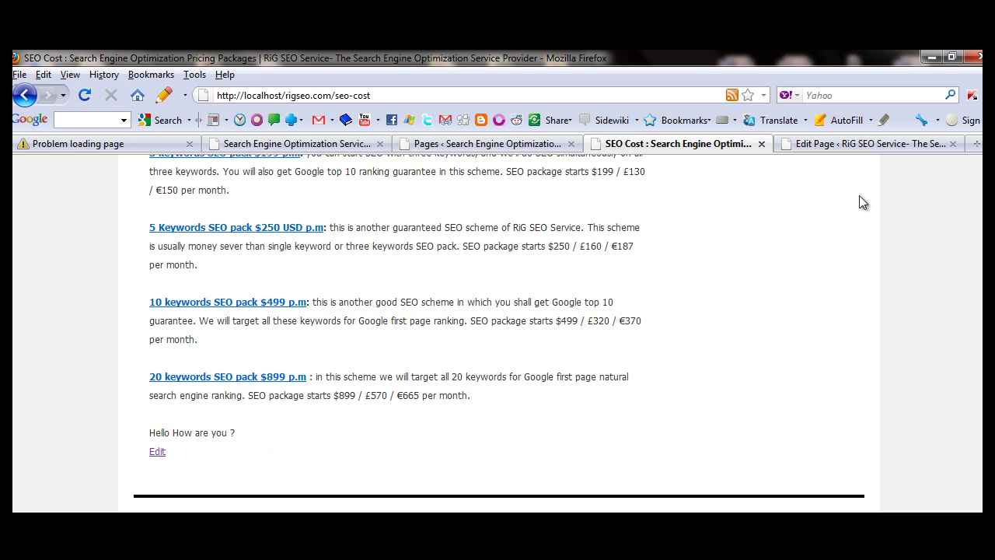
Return to the WordPress admin, go to the Dashboard and open the Your Profile settings.
click(869, 148)
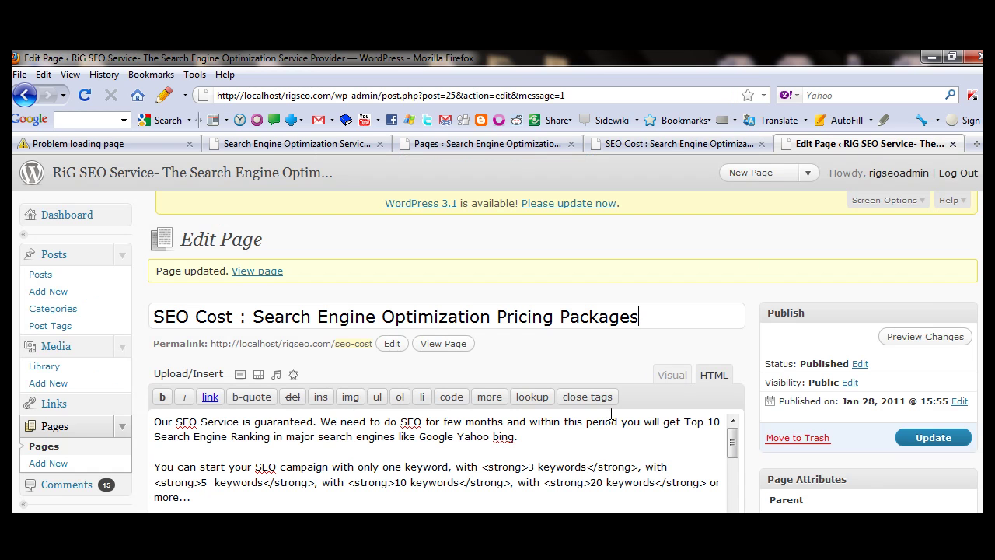
scroll(591, 458, down, 4)
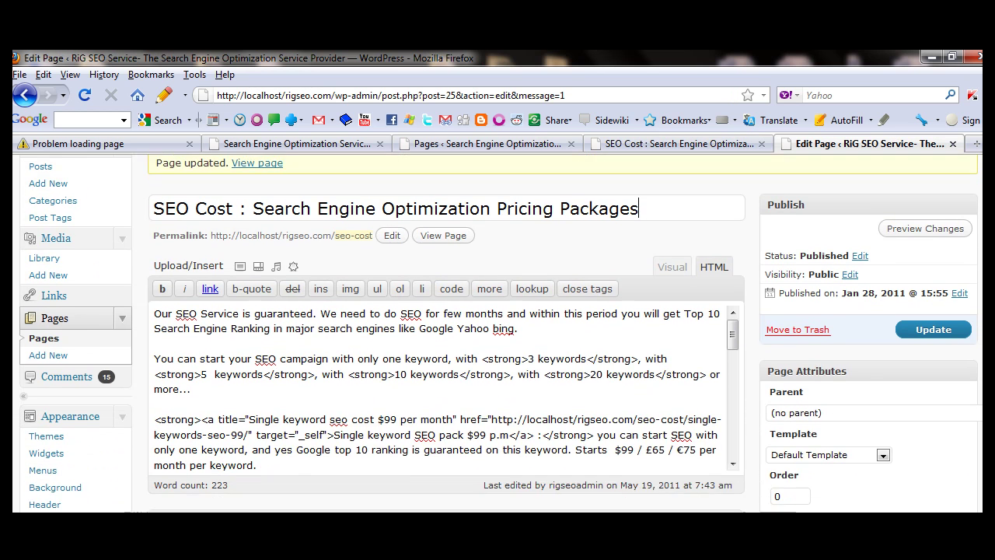
scroll(282, 256, up, 5)
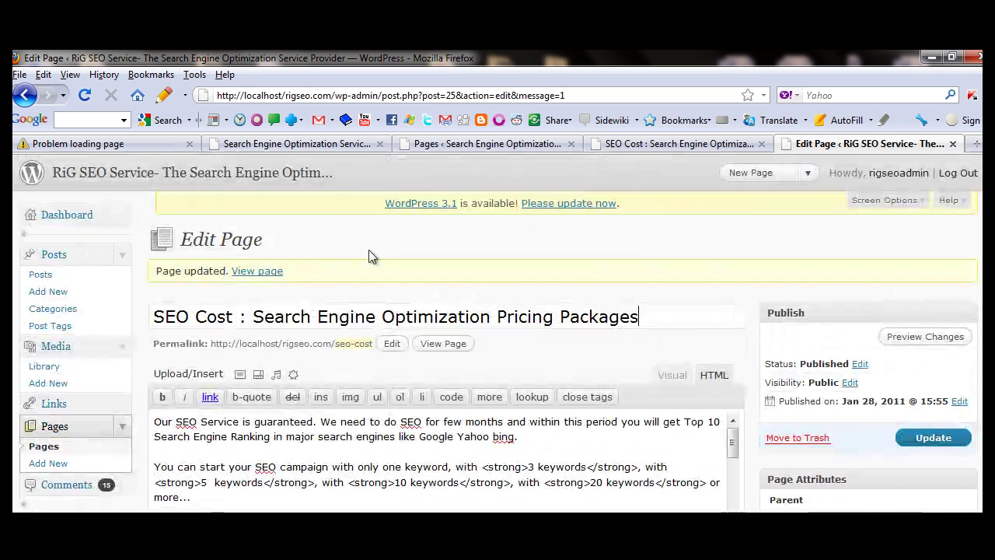
click(75, 221)
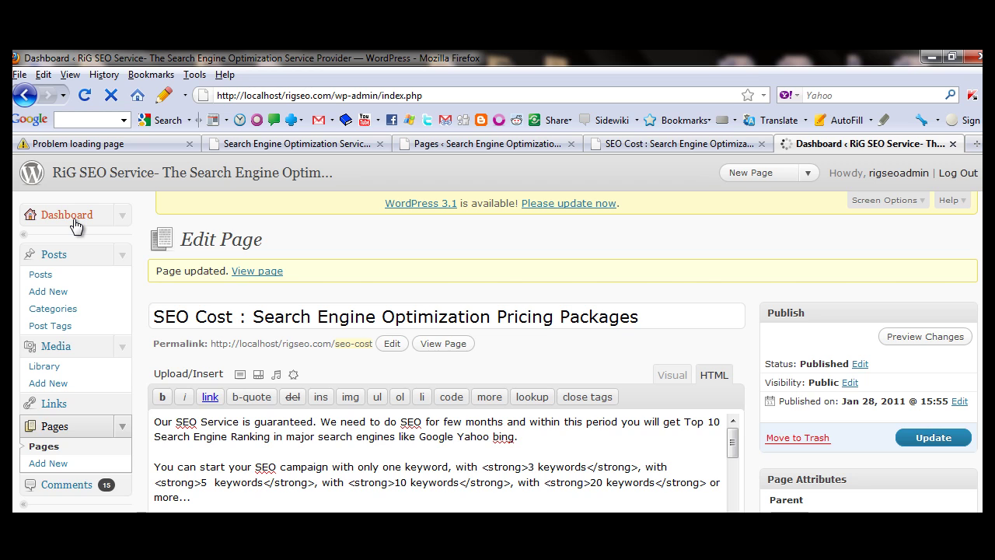
scroll(236, 379, down, 8)
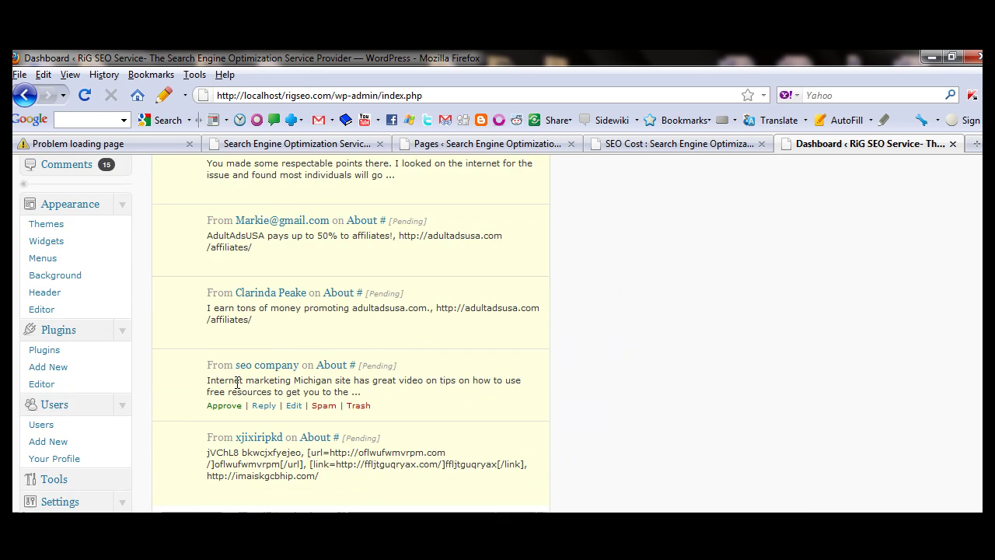
scroll(237, 383, down, 4)
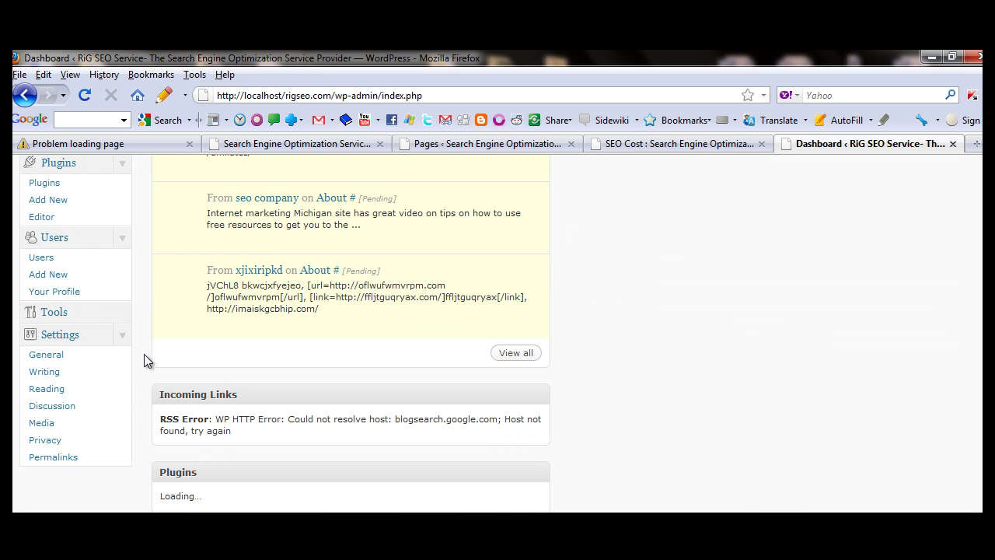
scroll(145, 360, up, 2)
click(67, 381)
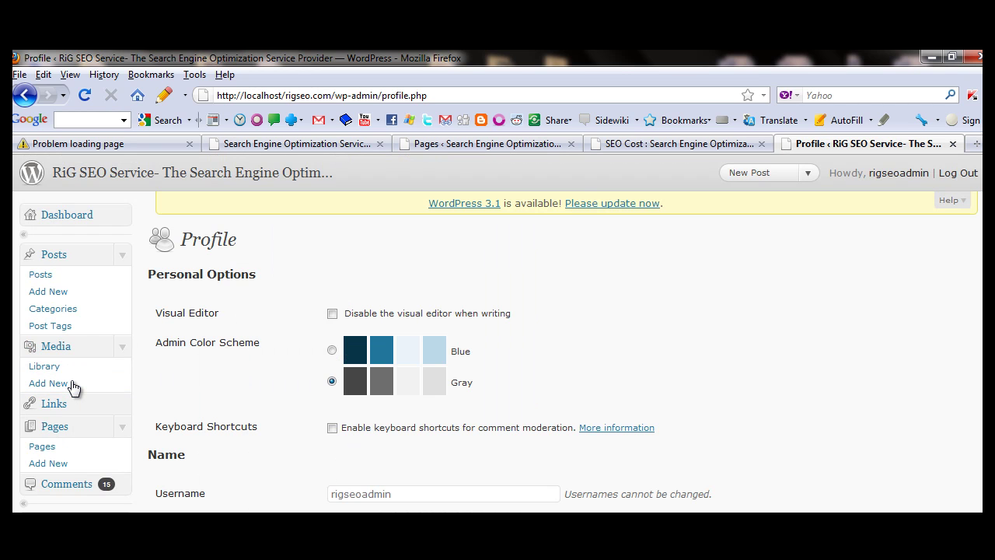
Enable "Disable the visual editor when writing" in the profile's personal options and update the profile.
click(333, 316)
scroll(231, 321, down, 2)
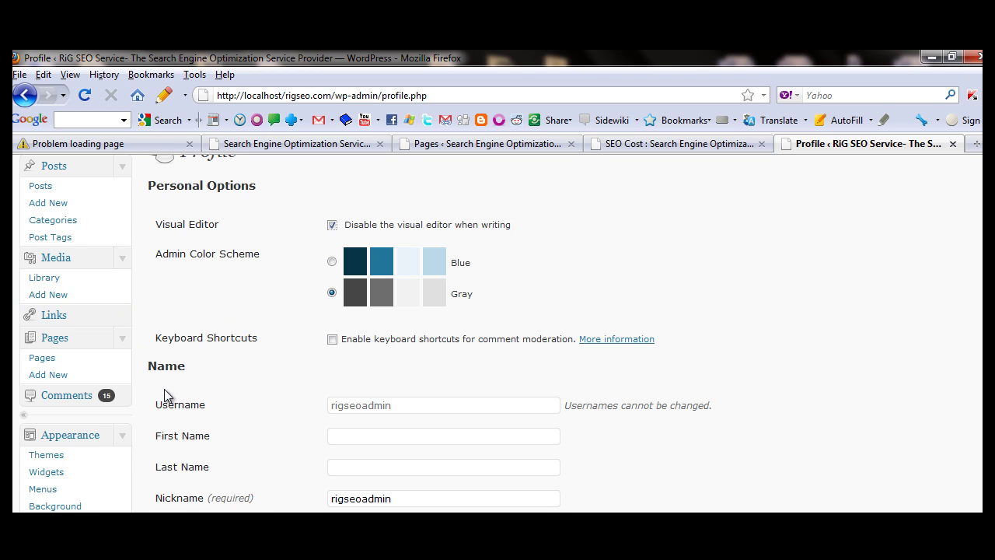
scroll(164, 390, down, 6)
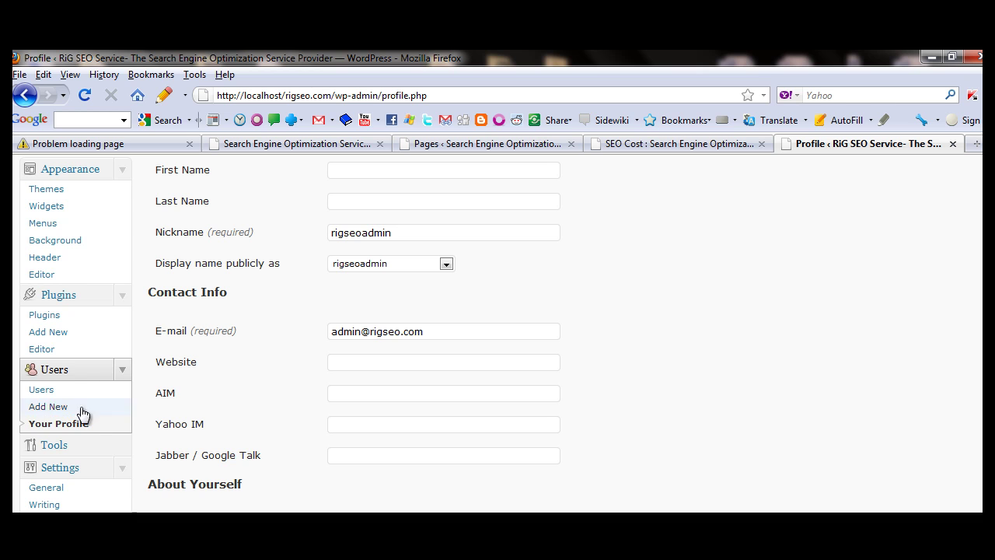
click(73, 424)
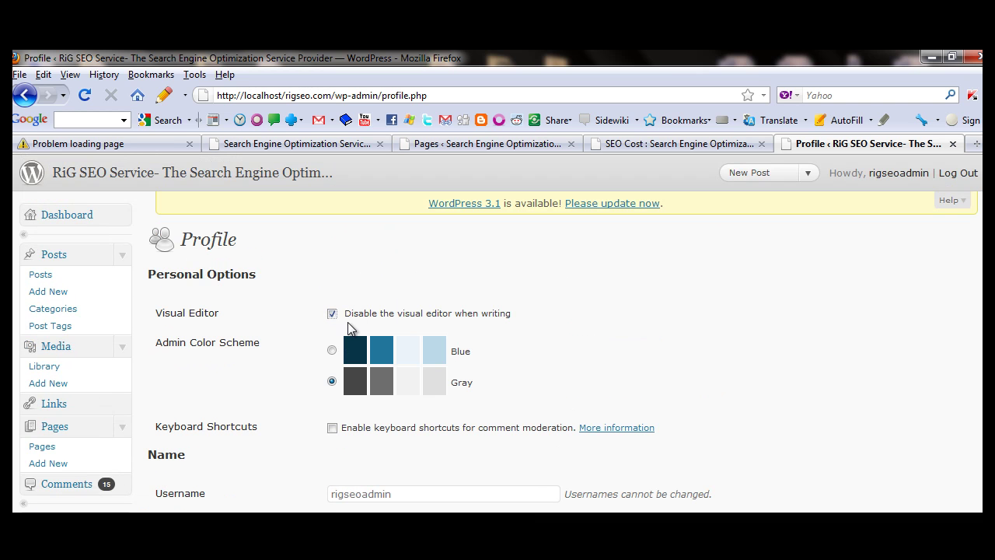
scroll(663, 322, down, 10)
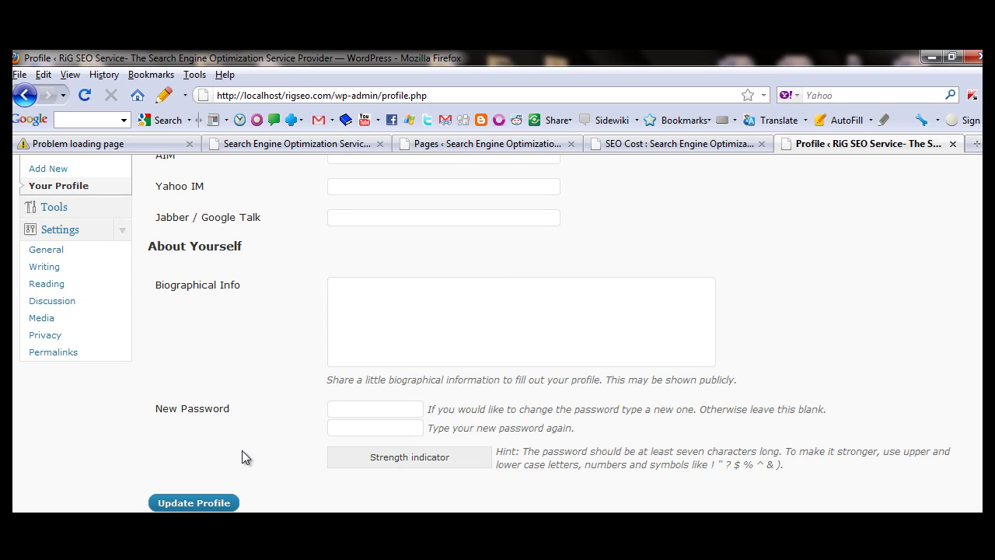
click(215, 503)
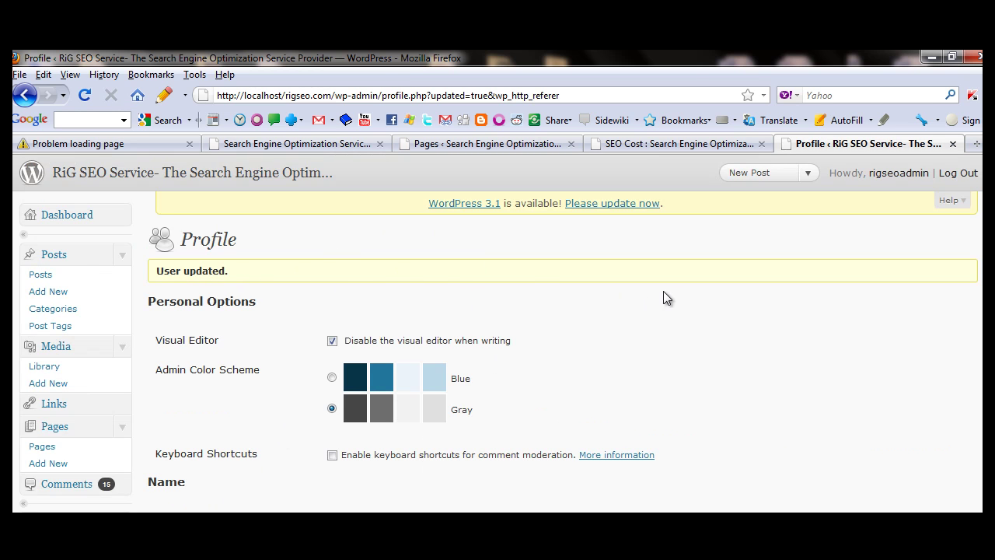
Open the SEO Cost : Search Engine Optimization Pricing Packages page for editing from the Pages list.
scroll(78, 311, down, 4)
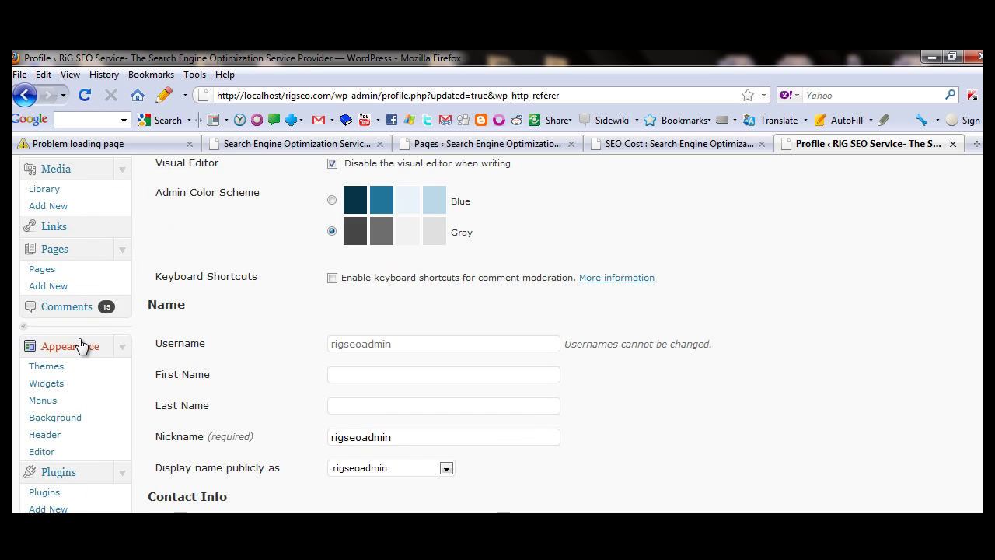
scroll(94, 362, up, 2)
scroll(82, 345, down, 2)
scroll(80, 345, down, 2)
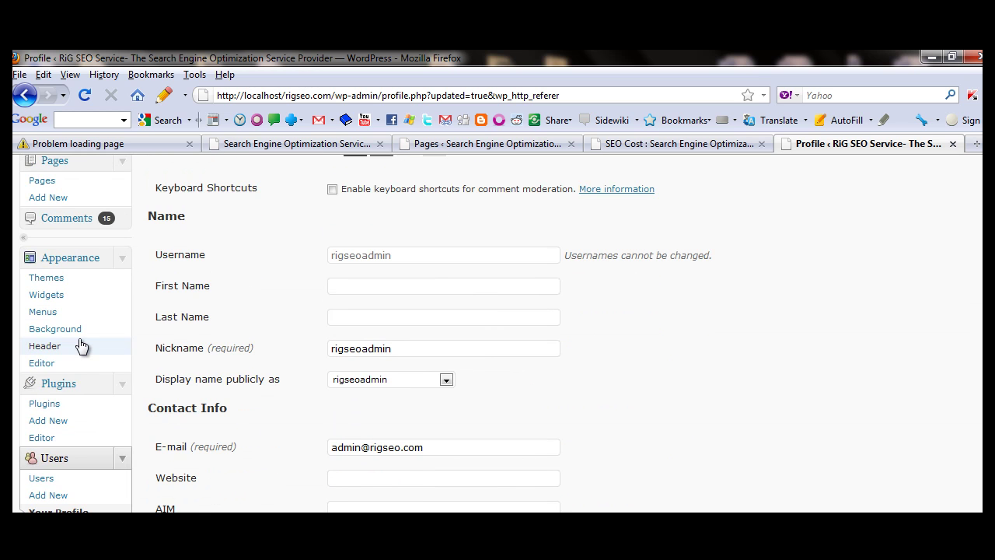
scroll(69, 365, up, 2)
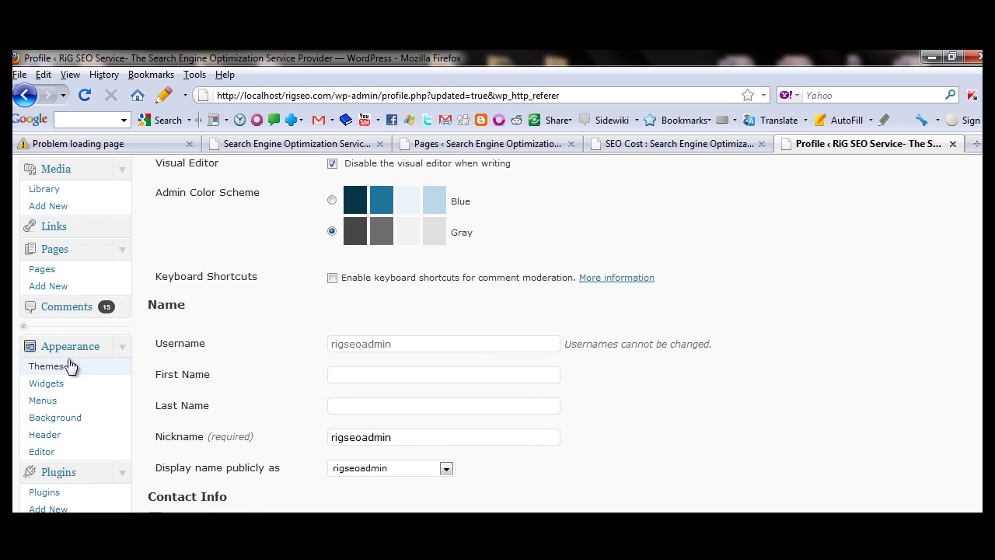
click(43, 270)
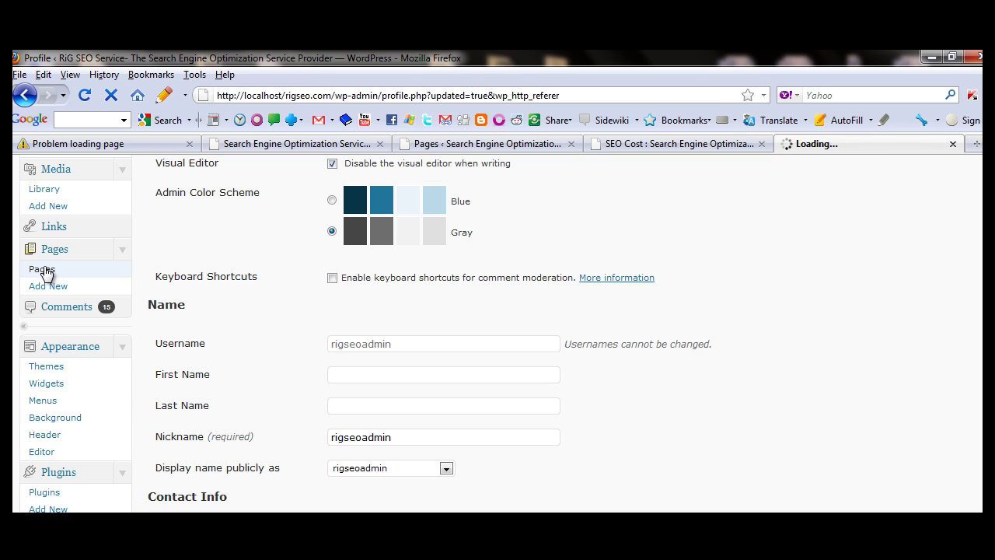
scroll(332, 318, down, 6)
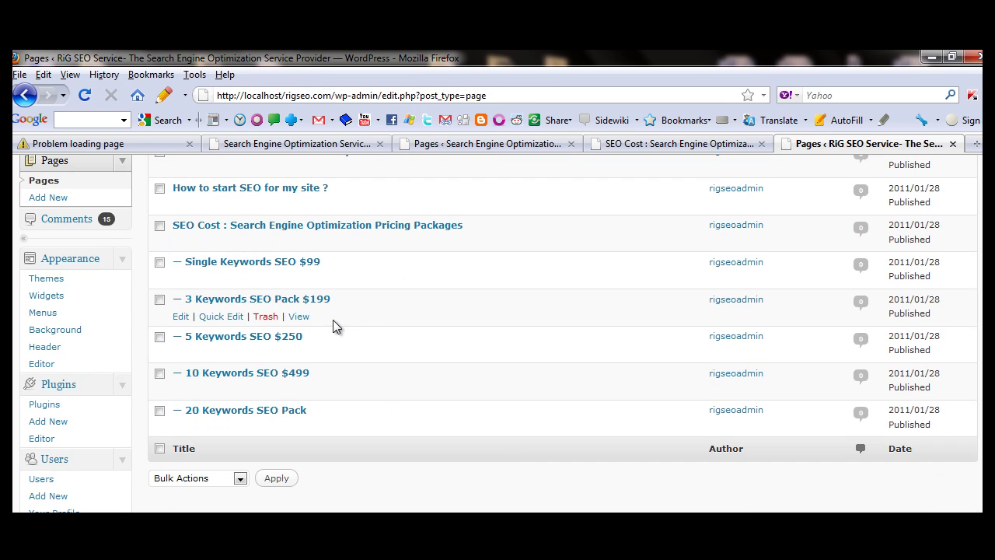
click(180, 243)
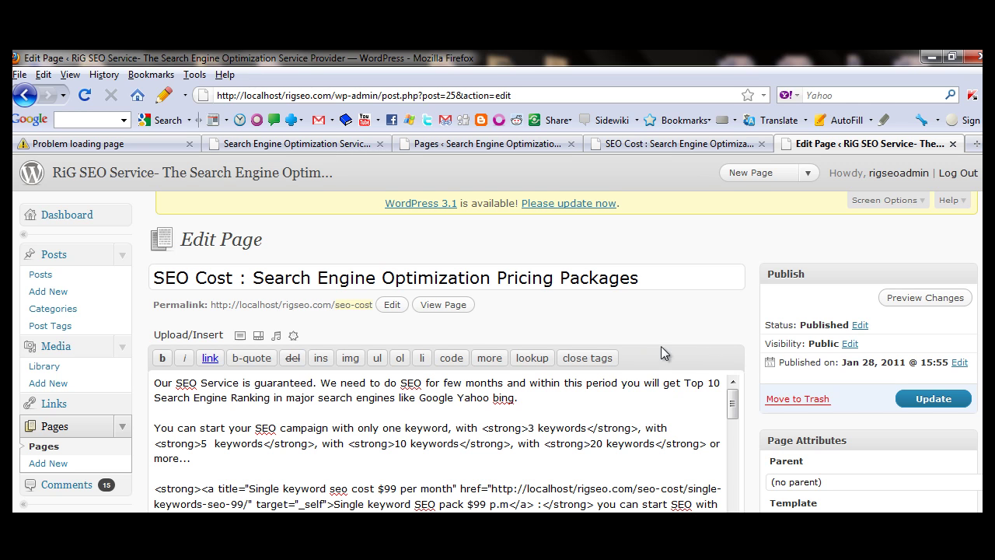
Delete the commented-out div.cl rule and the div after the 20 keywords SEO pack paragraph in the page's HTML.
scroll(755, 351, down, 2)
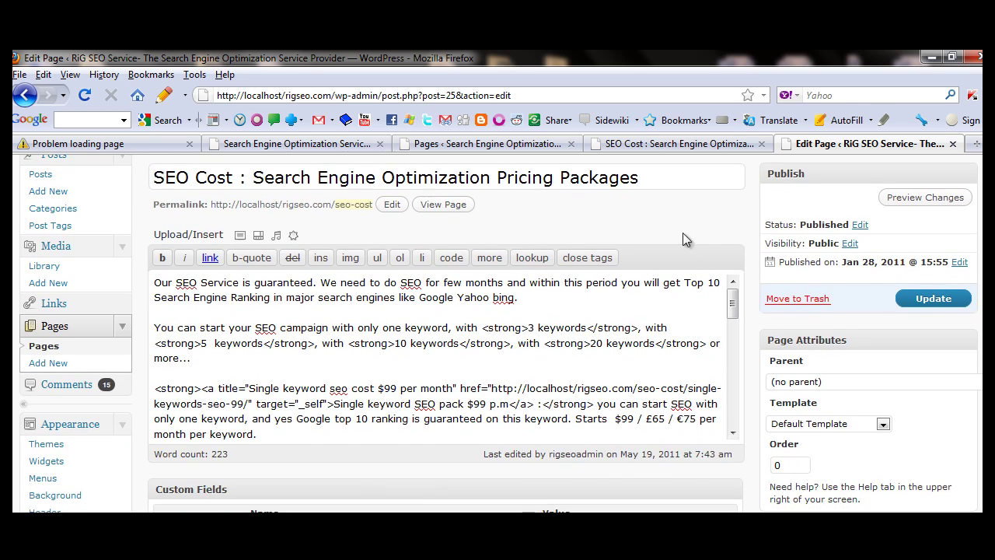
drag(732, 311, 733, 408)
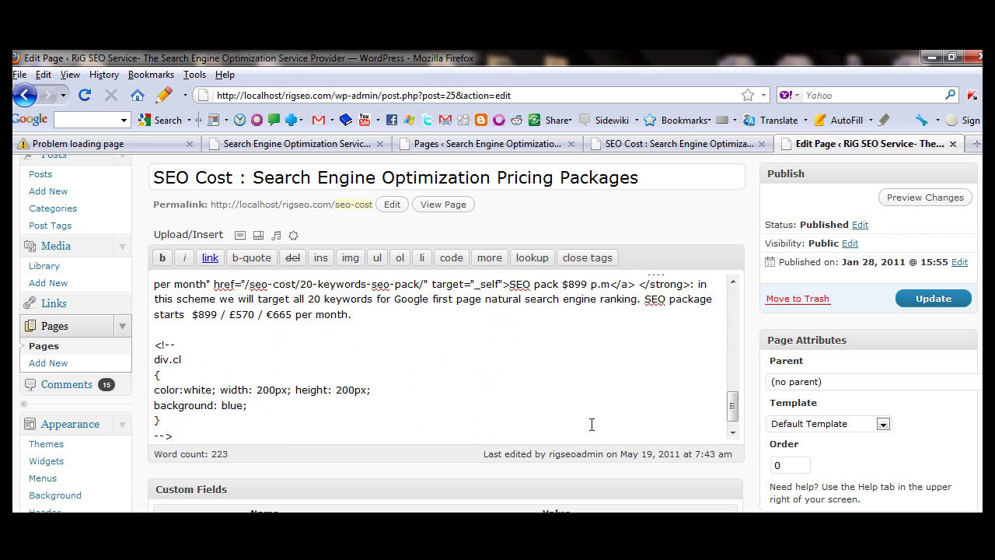
click(232, 358)
drag(160, 345, 484, 429)
key(Delete)
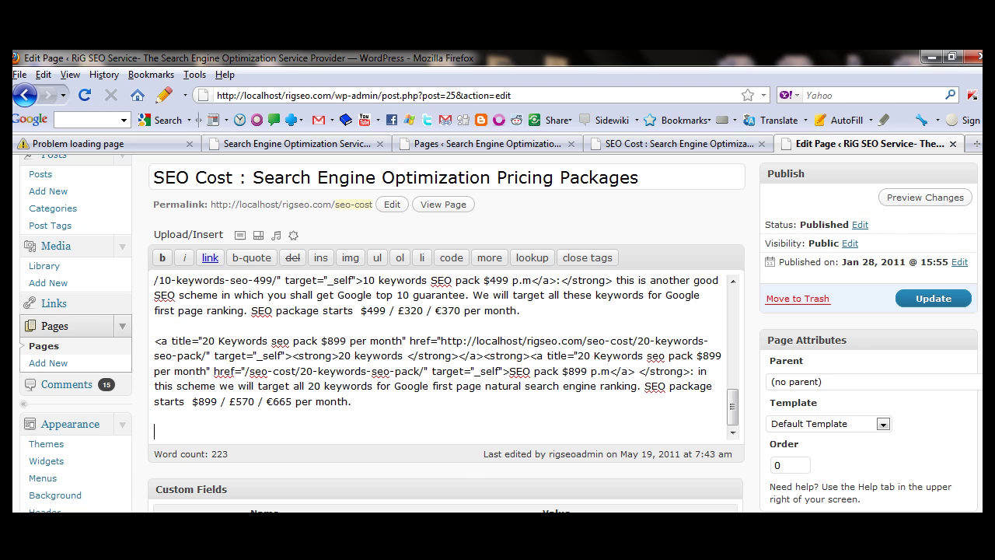
Copy the div.cl style block and the "Hello How are you ?" div from the text editor, paste them at the page's end and update the page.
key(alt+Tab)
key(ctrl+a)
right_click(181, 214)
click(204, 262)
click(636, 412)
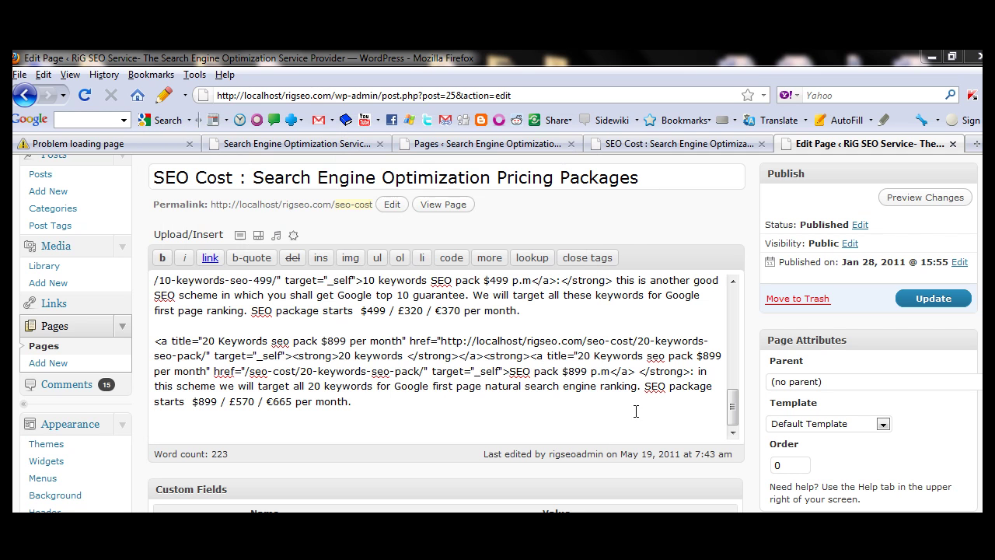
right_click(335, 419)
click(369, 225)
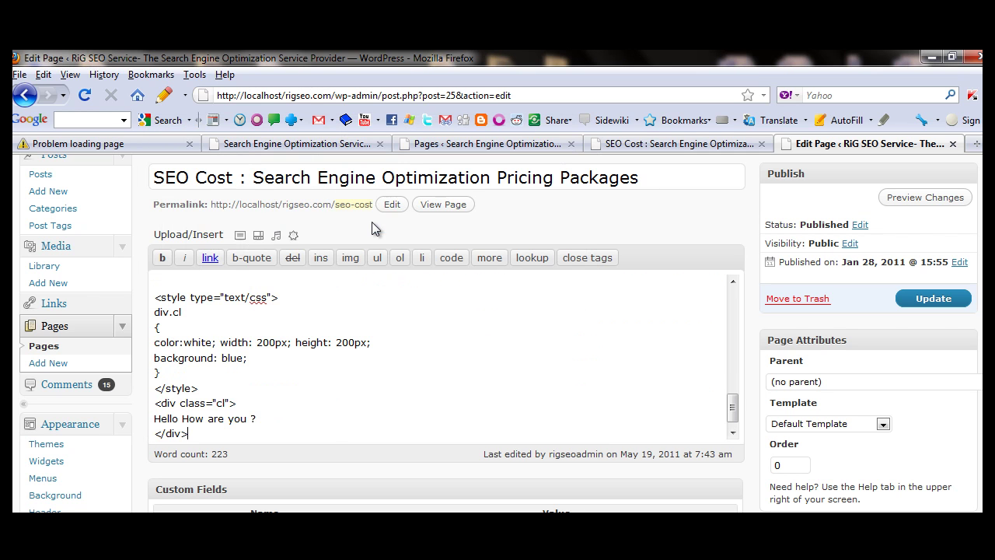
click(924, 300)
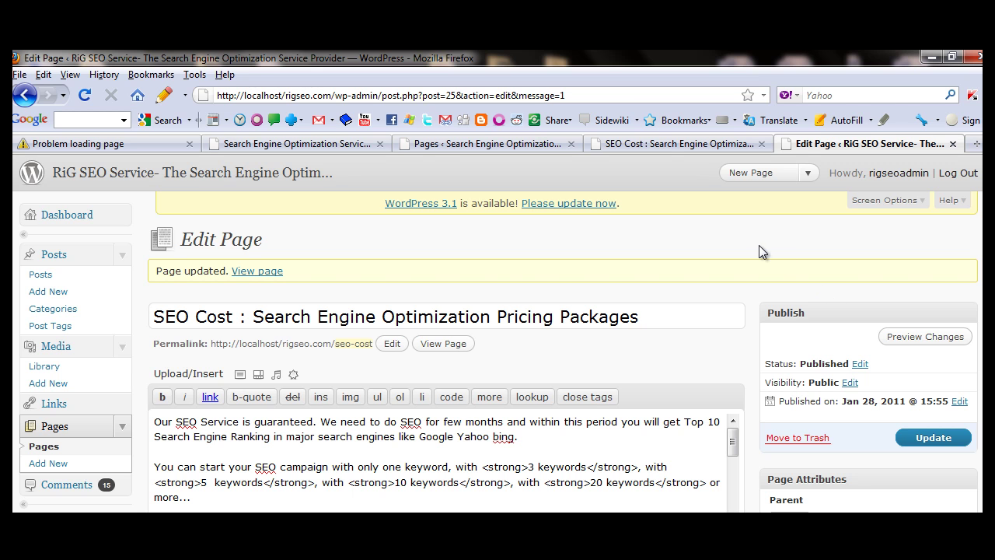
Reload the published SEO Cost page and check the styled div below the 20 keywords SEO pack paragraph.
click(667, 143)
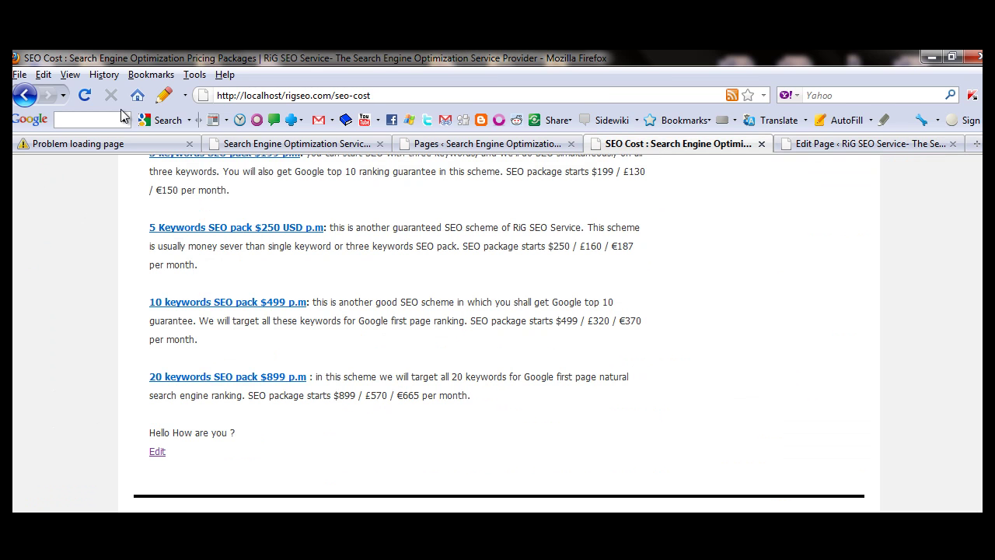
click(84, 95)
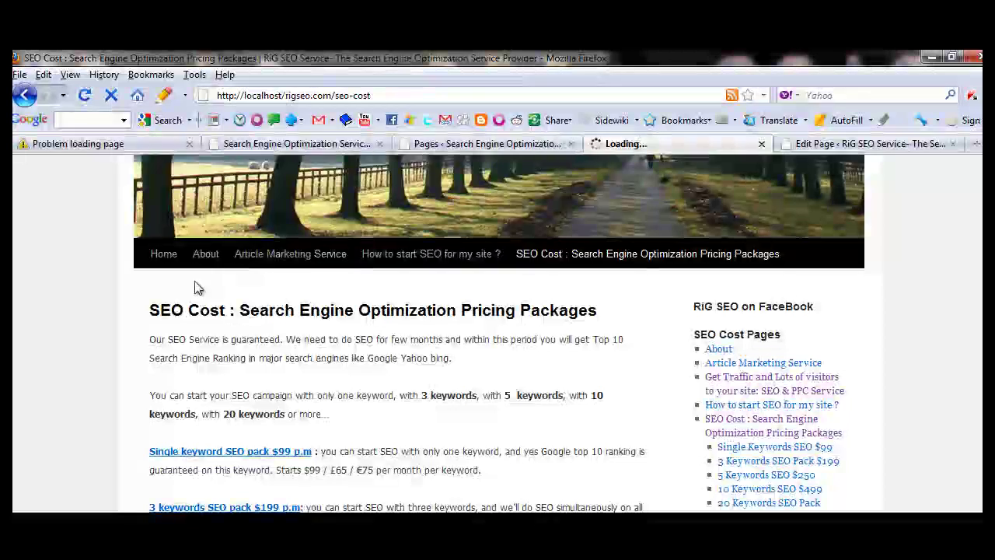
scroll(320, 289, down, 8)
scroll(325, 287, up, 8)
scroll(326, 293, down, 6)
scroll(325, 292, down, 4)
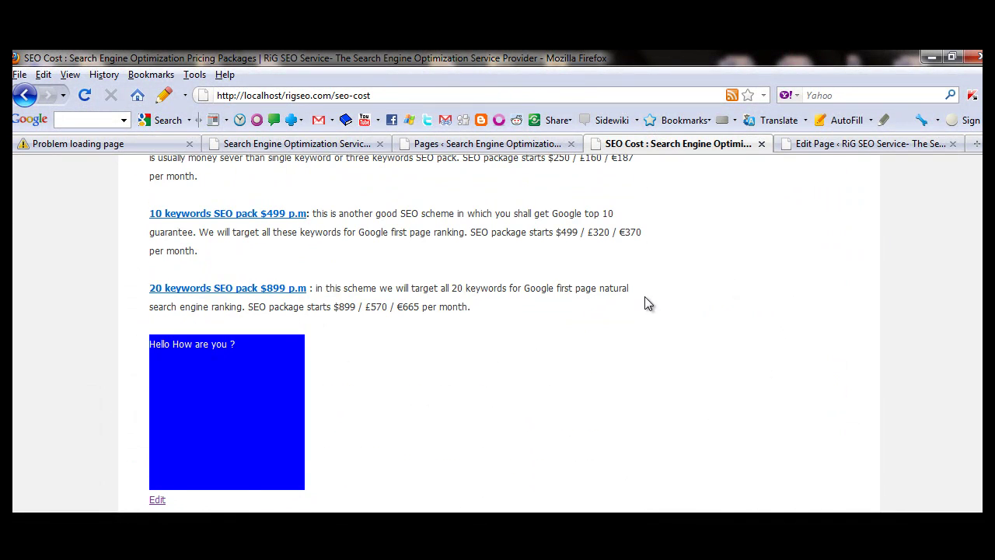
Return to the WordPress admin and reopen the SEO Cost : Search Engine Optimization Pricing Packages page for editing from the Pages list.
click(844, 144)
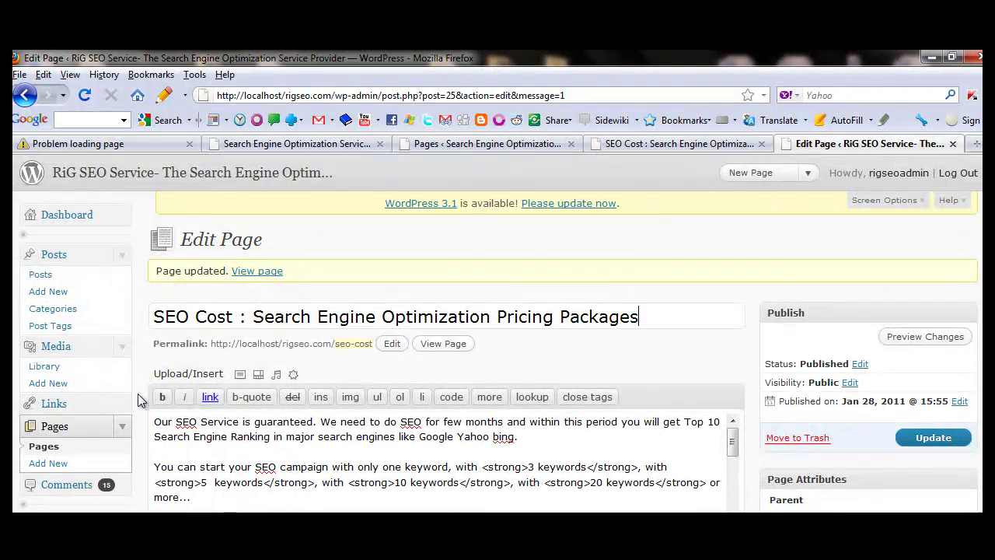
scroll(90, 456, down, 2)
scroll(90, 456, down, 2)
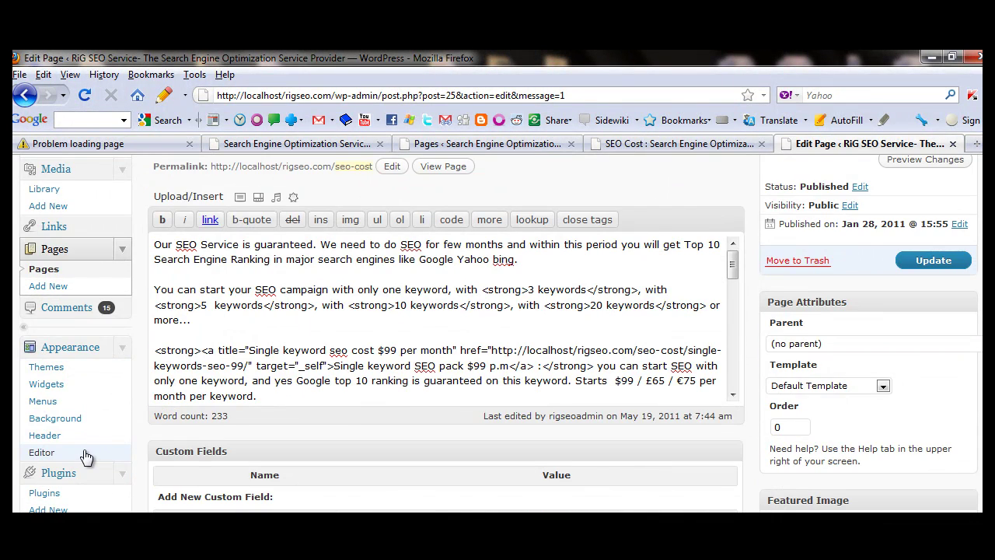
scroll(86, 457, up, 4)
click(45, 446)
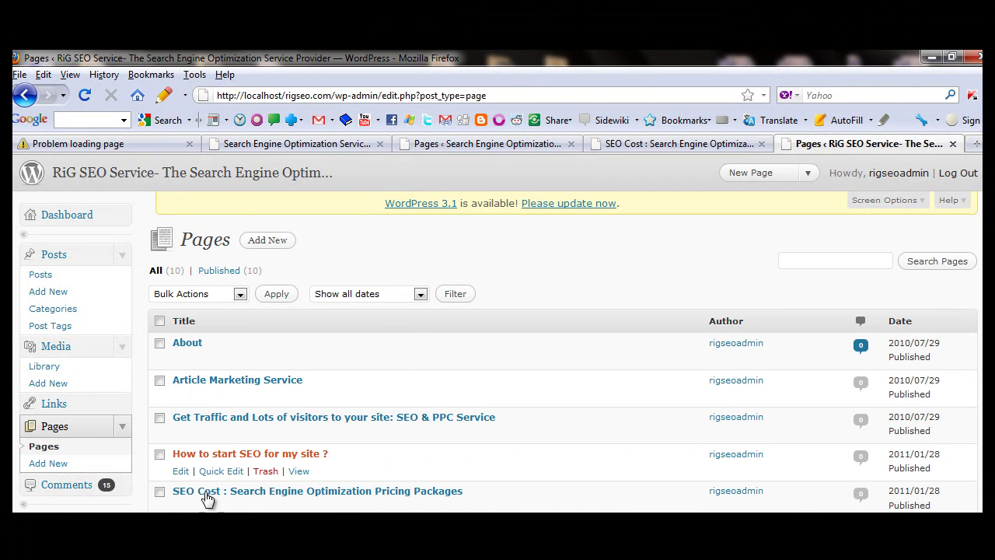
click(181, 508)
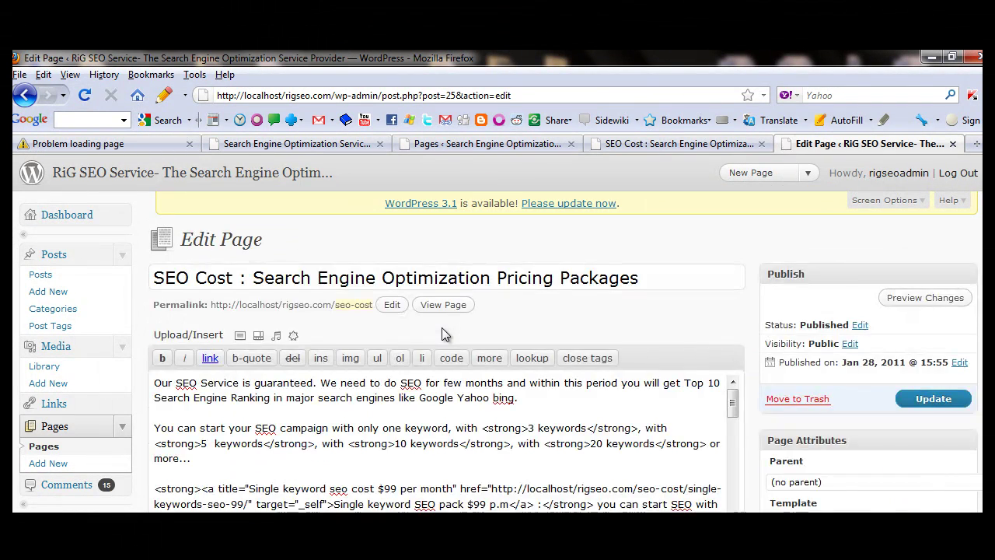
Examine the page's HTML for the saved style block and div, checking whether the editor altered the code.
scroll(535, 382, down, 4)
key(ctrl+End)
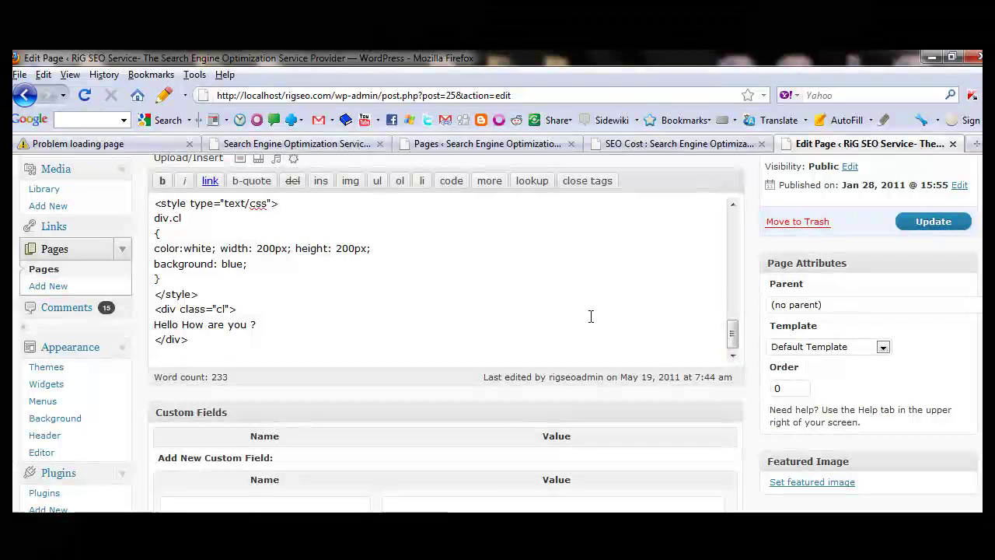
scroll(540, 317, up, 2)
scroll(541, 317, down, 1)
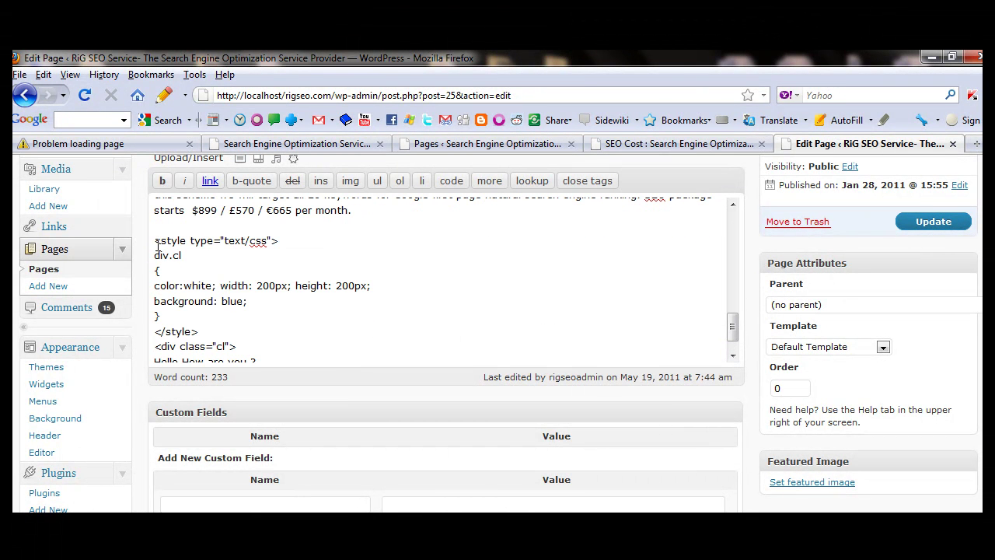
drag(154, 238, 291, 376)
click(279, 322)
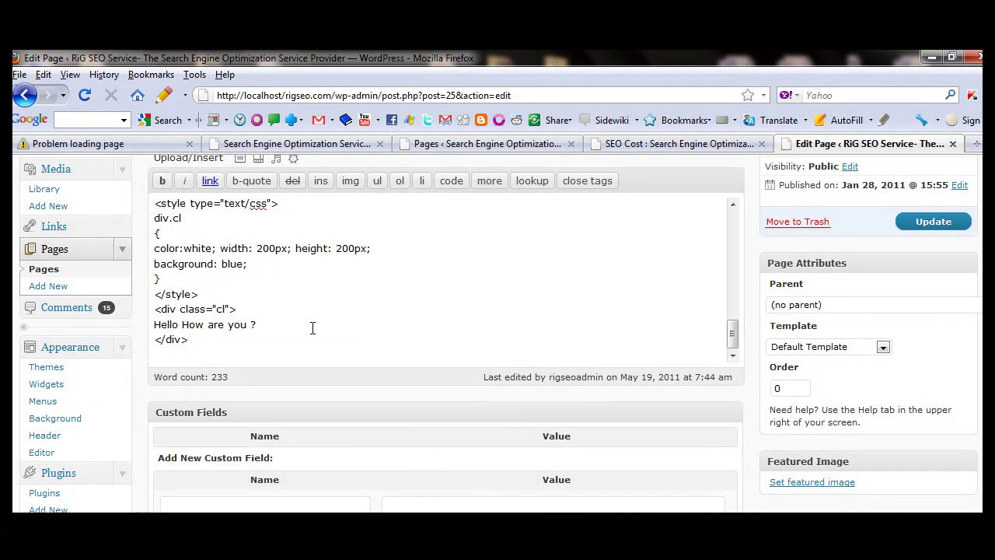
scroll(444, 339, up, 5)
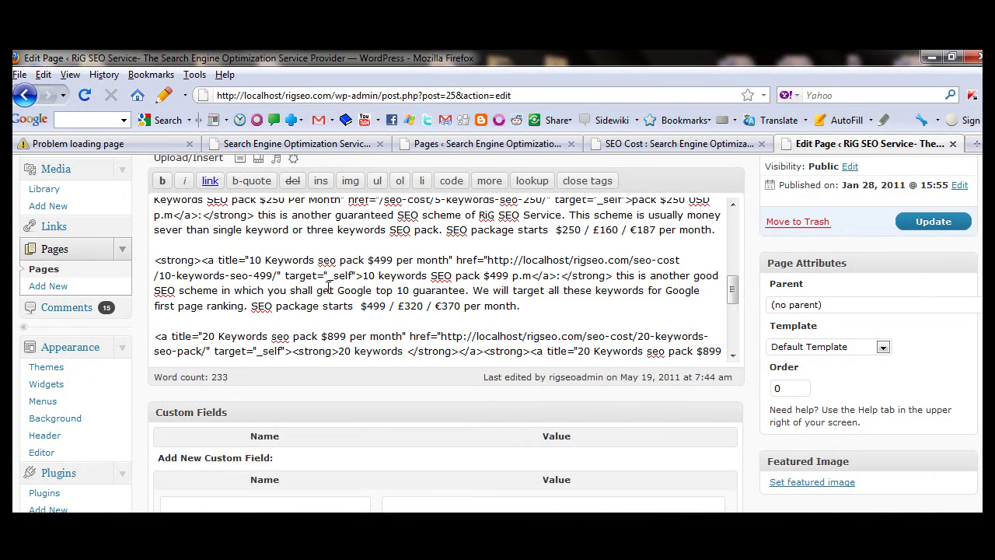
scroll(328, 288, down, 3)
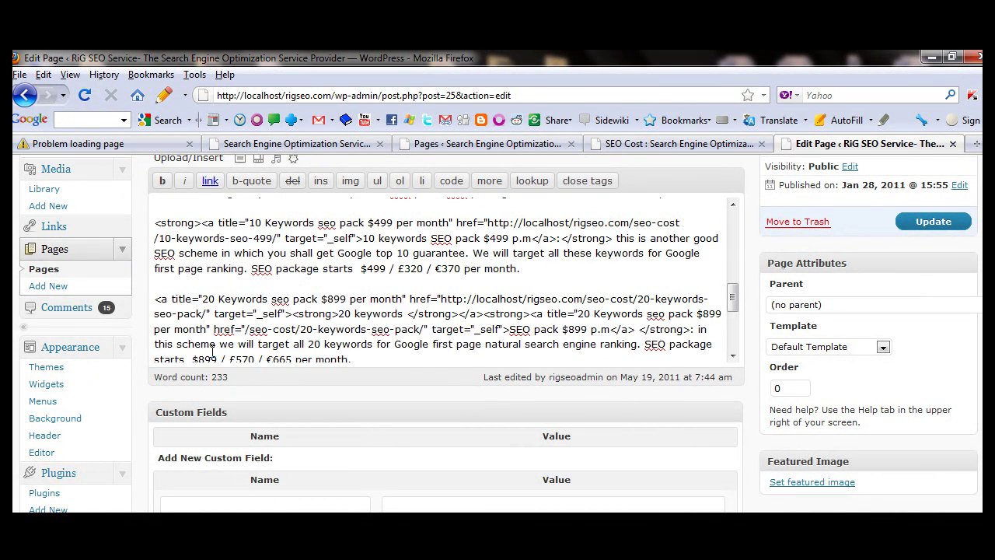
scroll(131, 412, down, 2)
Check the visual editor option in the profile's personal options, and return to the published SEO Cost page and select its address.
click(130, 411)
scroll(131, 412, down, 3)
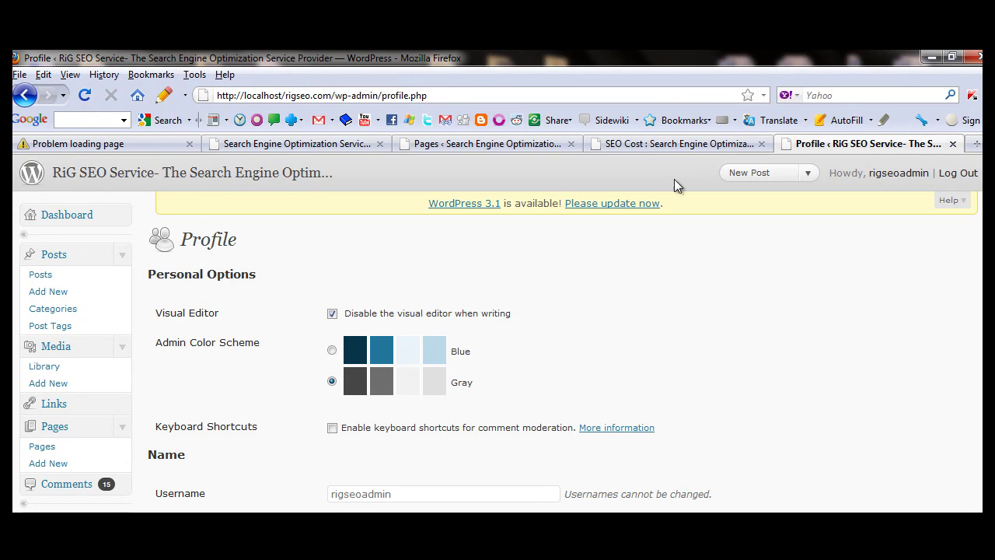
click(661, 144)
scroll(540, 313, up, 10)
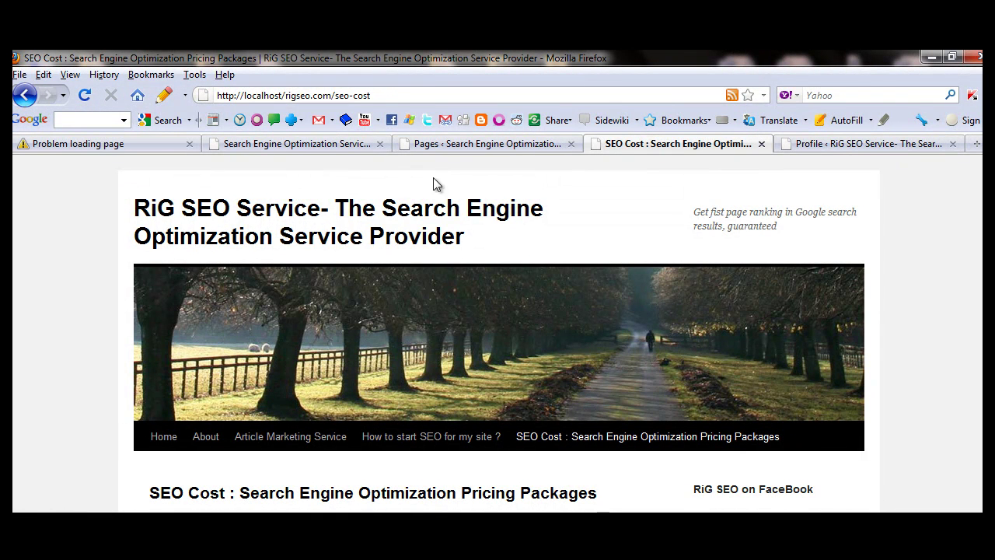
click(349, 96)
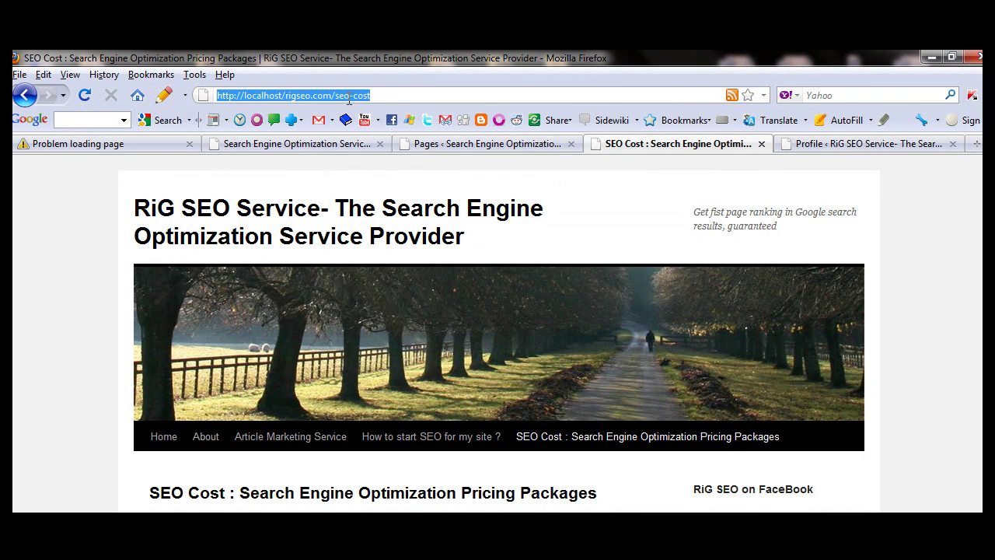